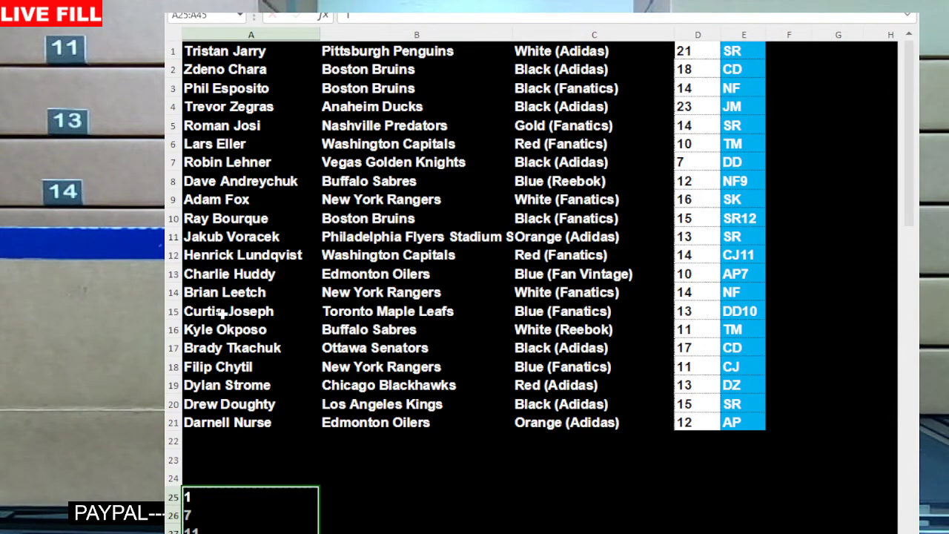
# Copy the number list in A25:A45, and delete the whole of row 17, the Ottawa Senators entry.
pyautogui.hotkey('ctrl', 'c')
pyautogui.click(249, 347)
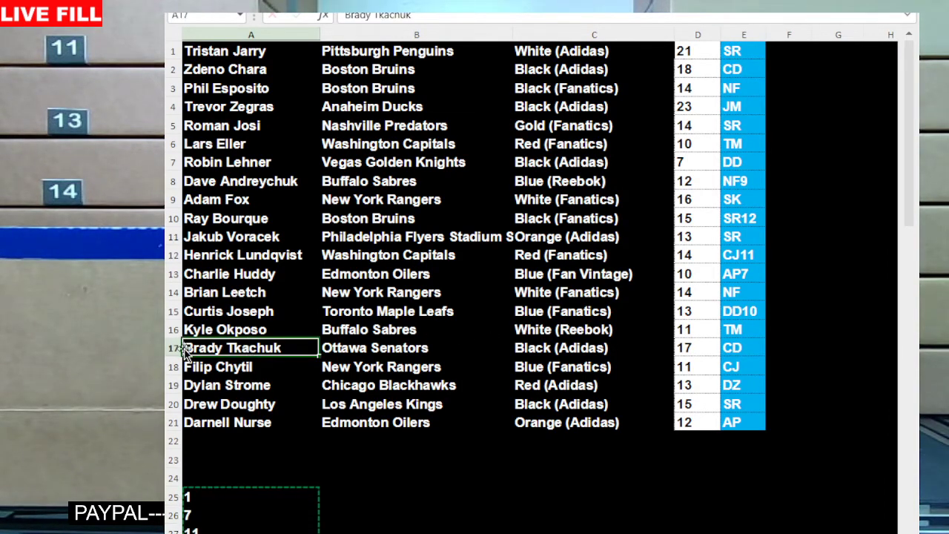
pyautogui.click(175, 348)
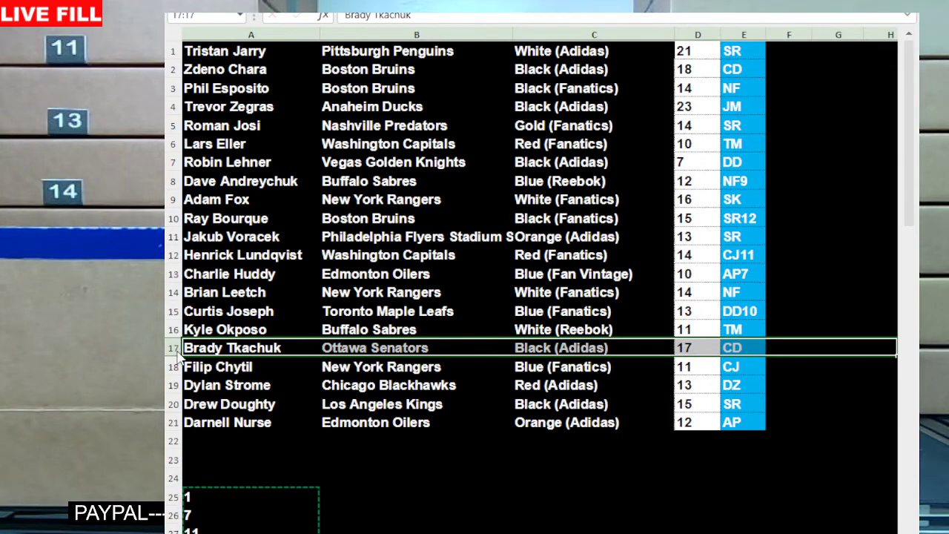
pyautogui.hotkey('ctrl', '-')
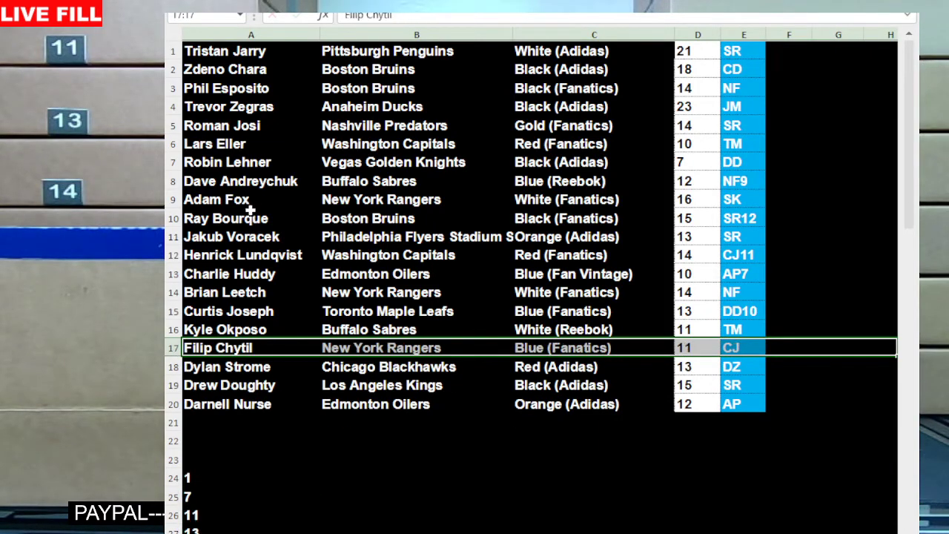
# Delete the cell containing 24 from the number list below the table, shifting the remaining numbers up.
pyautogui.scroll(-1, 348, 449)
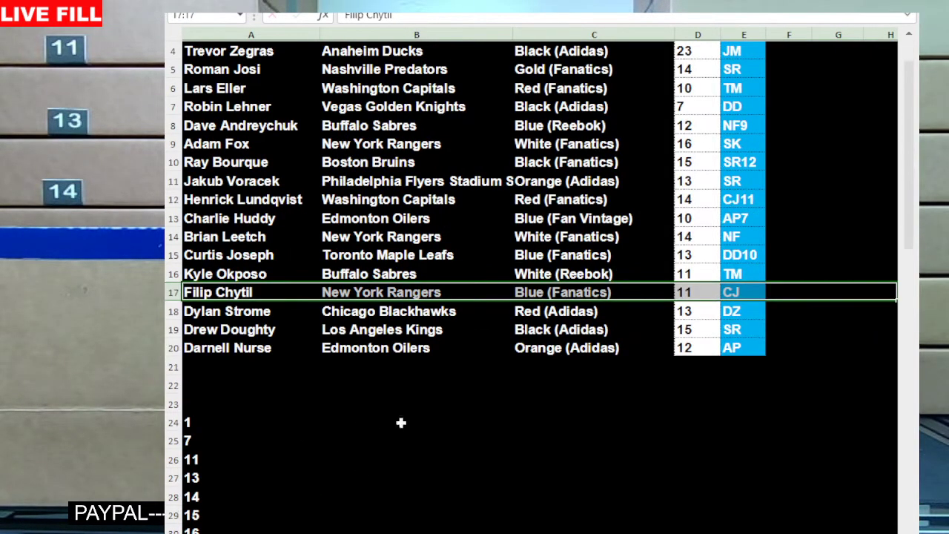
pyautogui.scroll(-5, 410, 173)
pyautogui.click(195, 346)
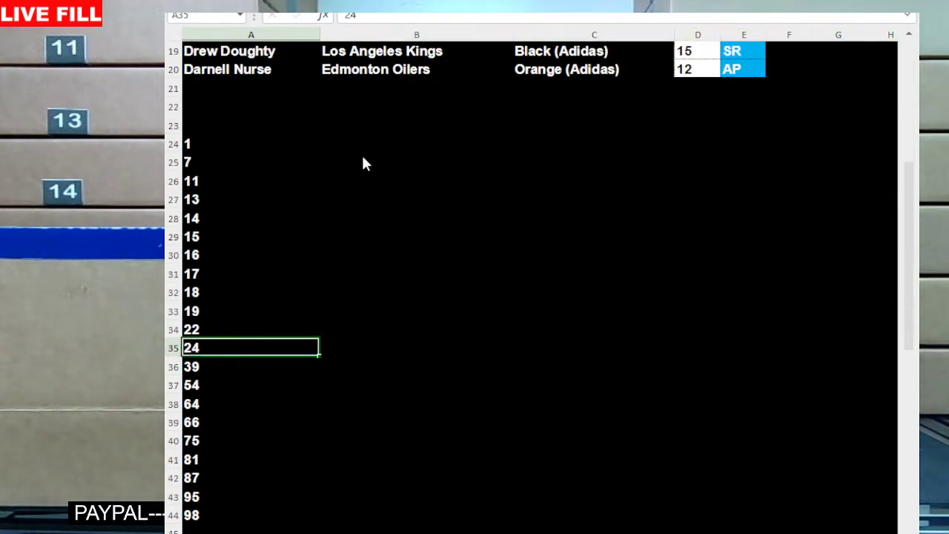
pyautogui.hotkey('ctrl', '-')
pyautogui.press('Return')
# Clear the initials from E1:E22 and remove the blue fill from that column.
pyautogui.scroll(6, 635, 324)
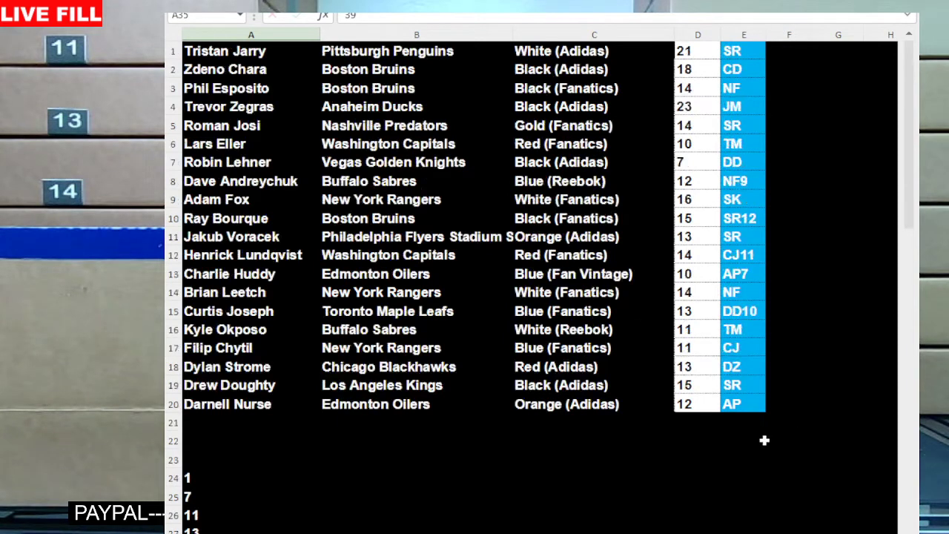
pyautogui.moveTo(763, 440); pyautogui.dragTo(752, 63)
pyautogui.press('Delete')
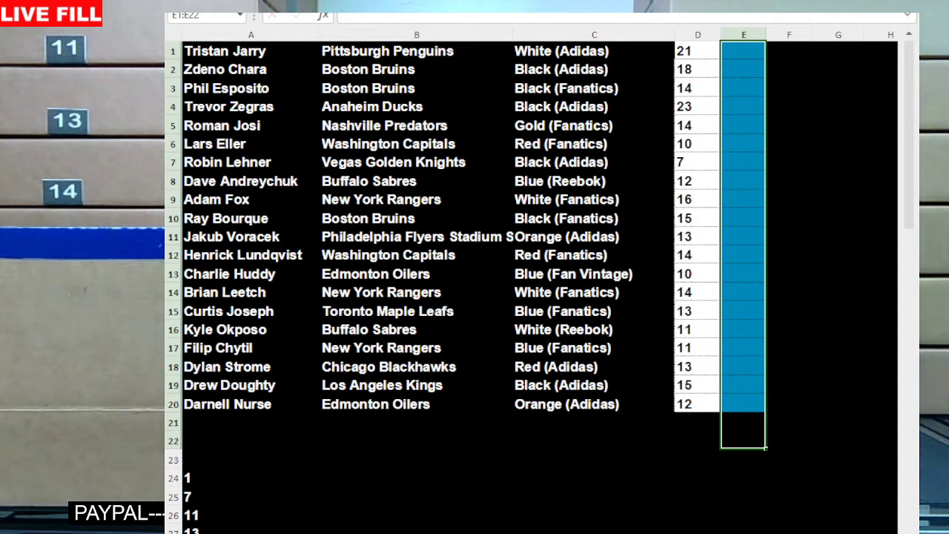
pyautogui.click(763, 527)
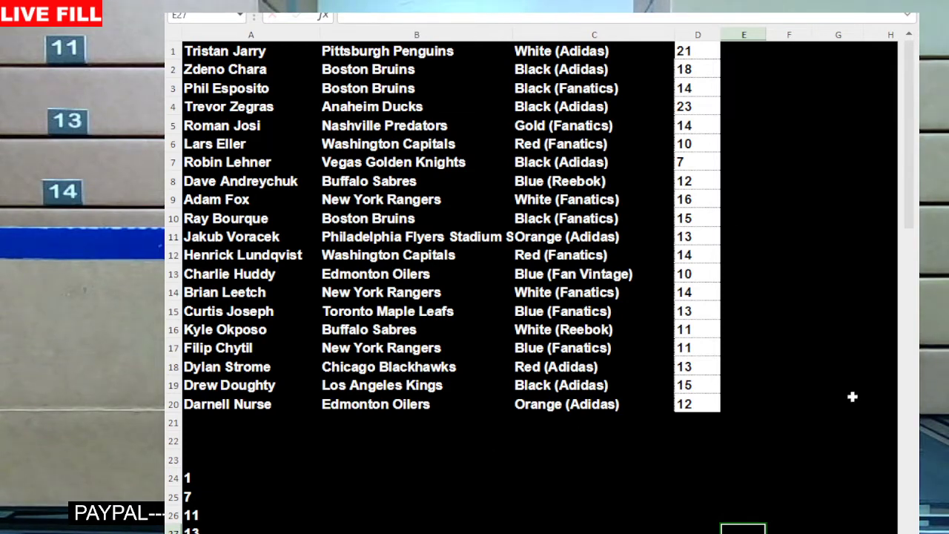
# Enter the initials NF in E14, SR in E1 and SF in E9.
pyautogui.click(725, 295)
pyautogui.write('NF')
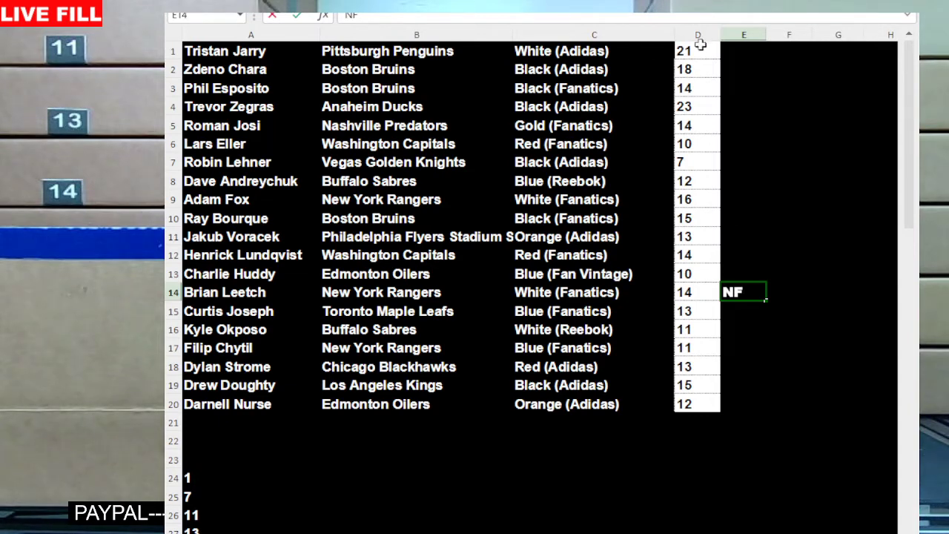
pyautogui.click(742, 52)
pyautogui.write('SR')
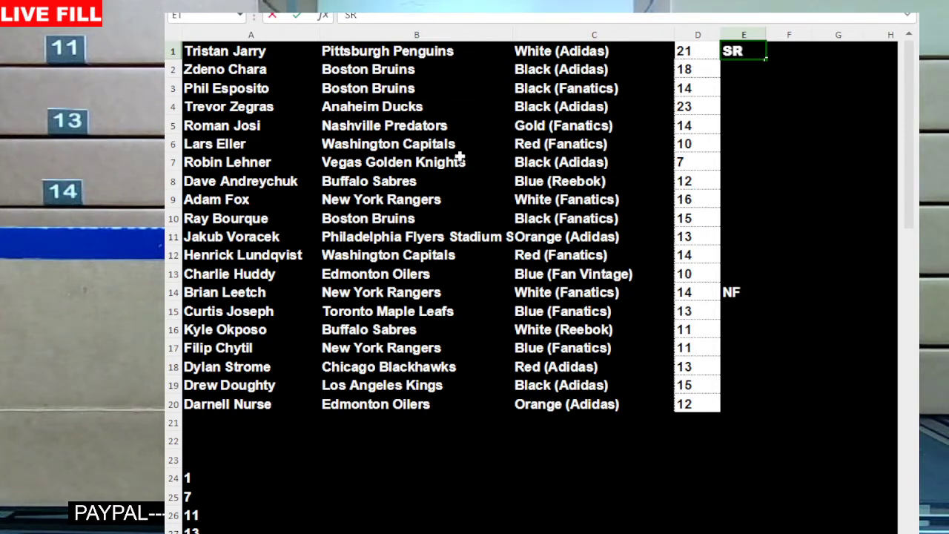
pyautogui.click(740, 200)
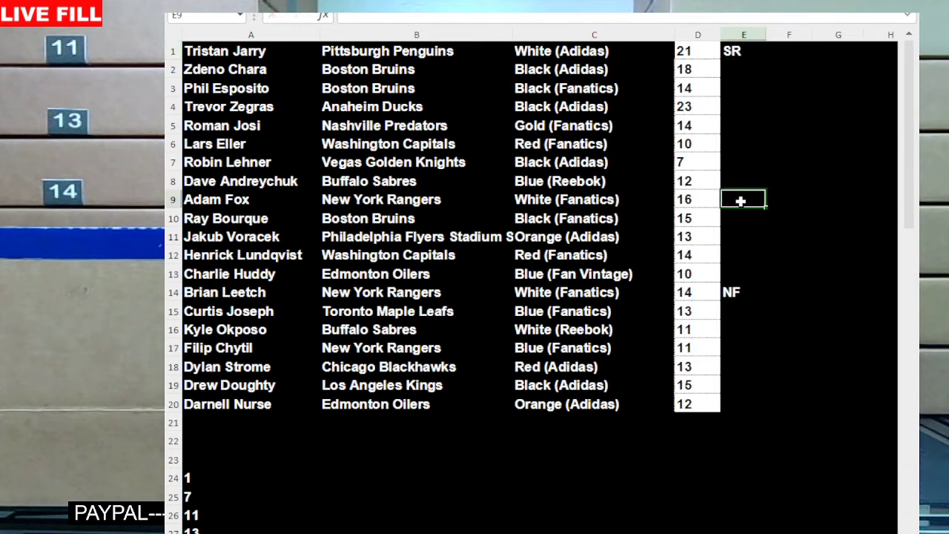
pyautogui.write('SF')
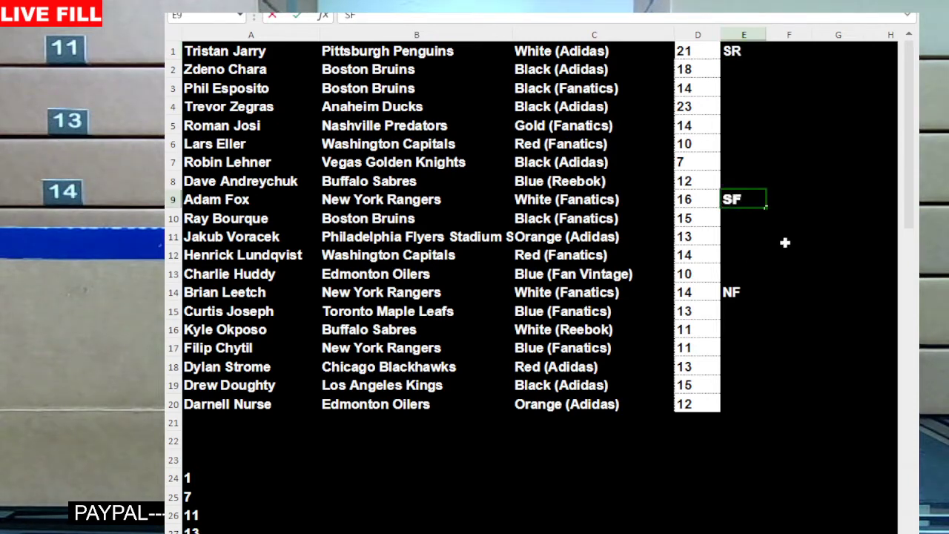
# Enter the initials CD in E2, JM in E4 and NF in E3.
pyautogui.click(739, 74)
pyautogui.write('CD')
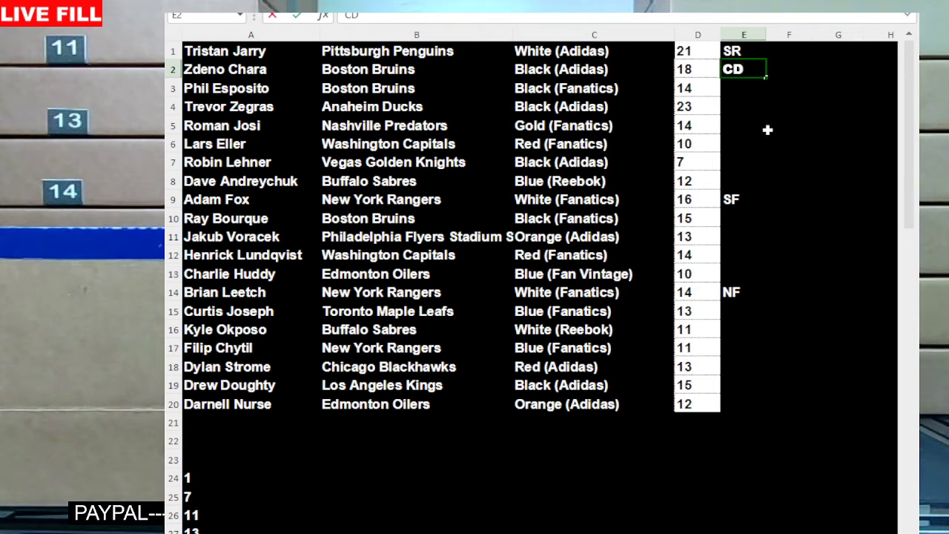
pyautogui.click(729, 106)
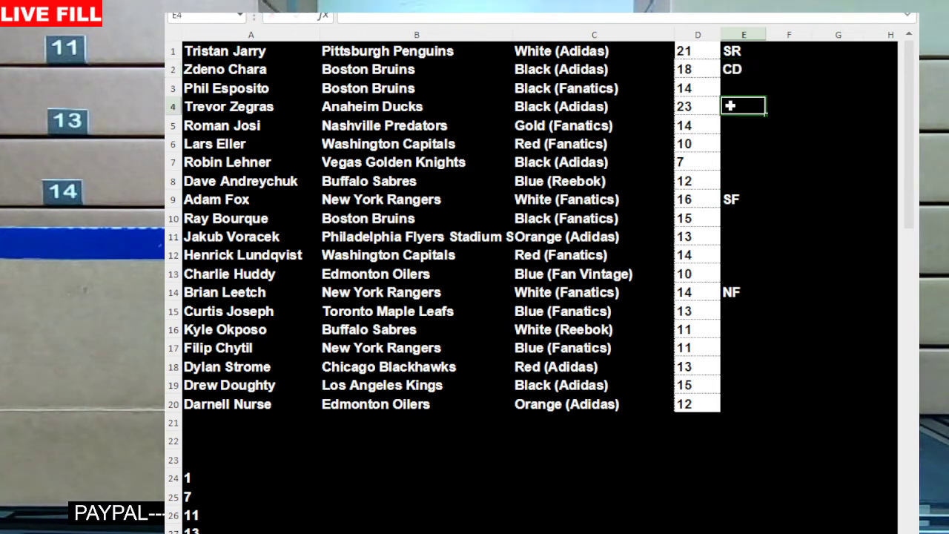
pyautogui.write('JM')
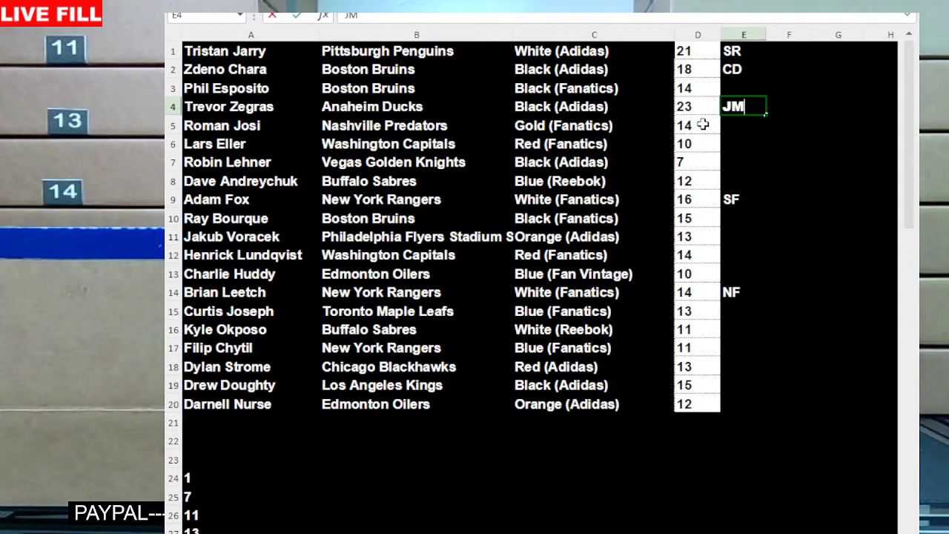
pyautogui.click(736, 87)
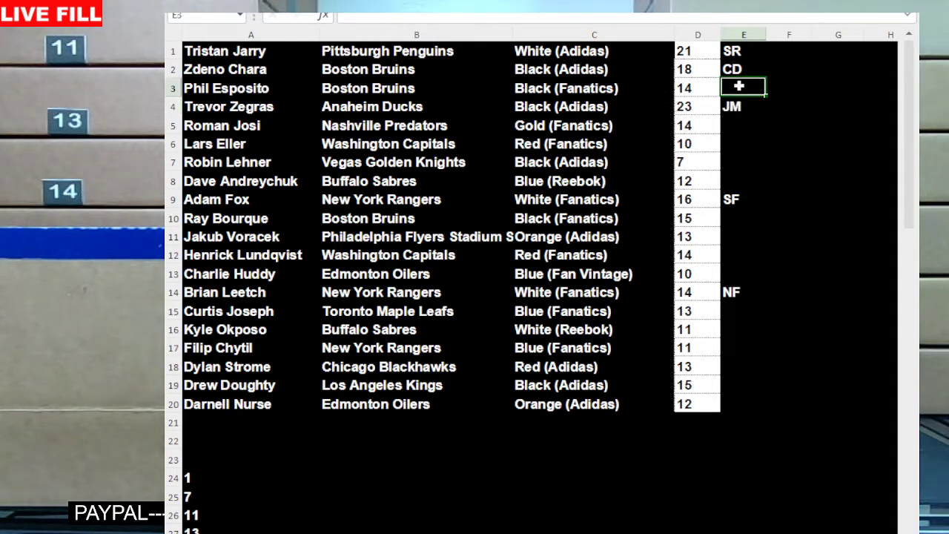
pyautogui.write('NF')
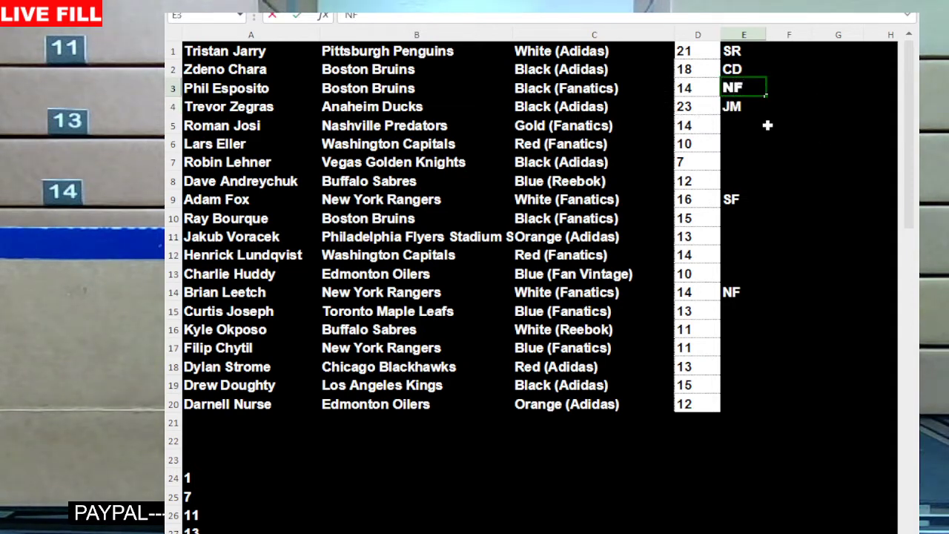
# Enter the initials SR in E19, E5 and E11.
pyautogui.click(730, 392)
pyautogui.write('SR')
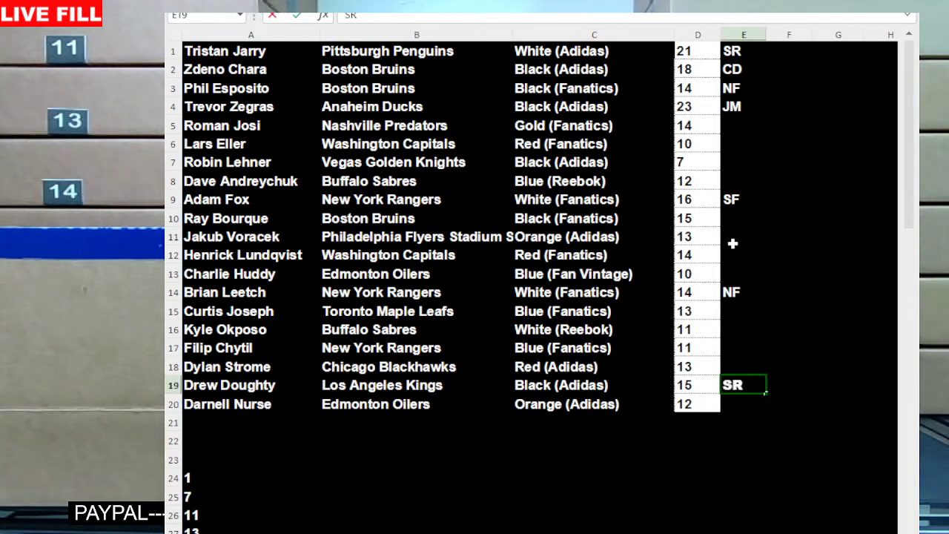
pyautogui.click(737, 126)
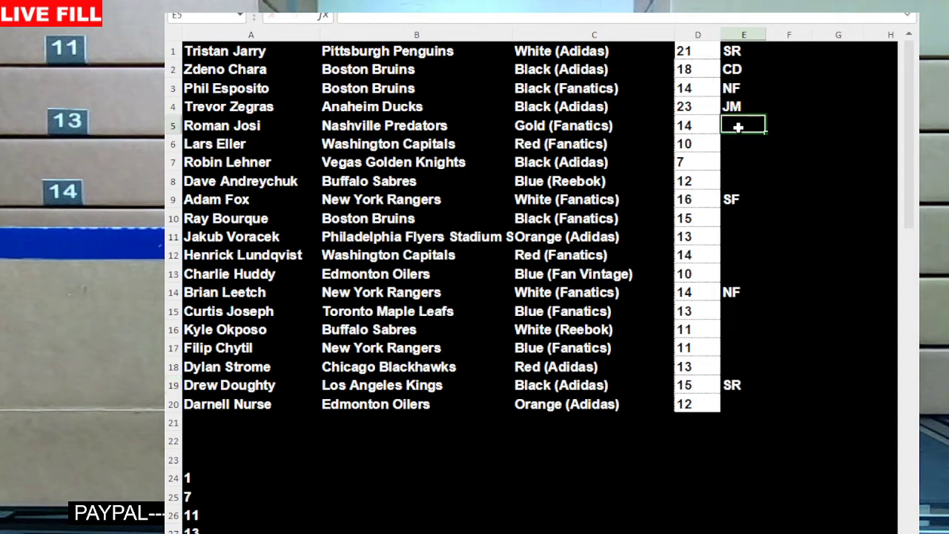
pyautogui.write('SR')
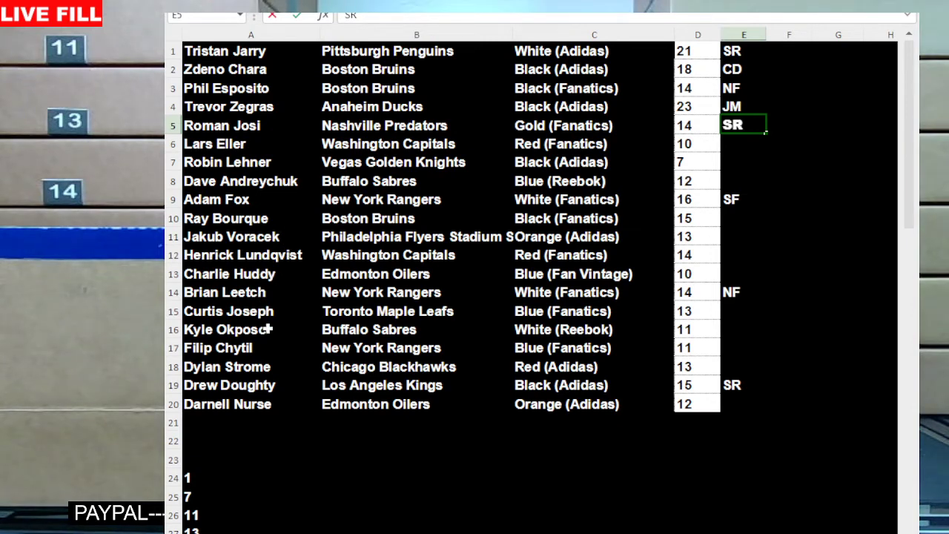
pyautogui.click(733, 237)
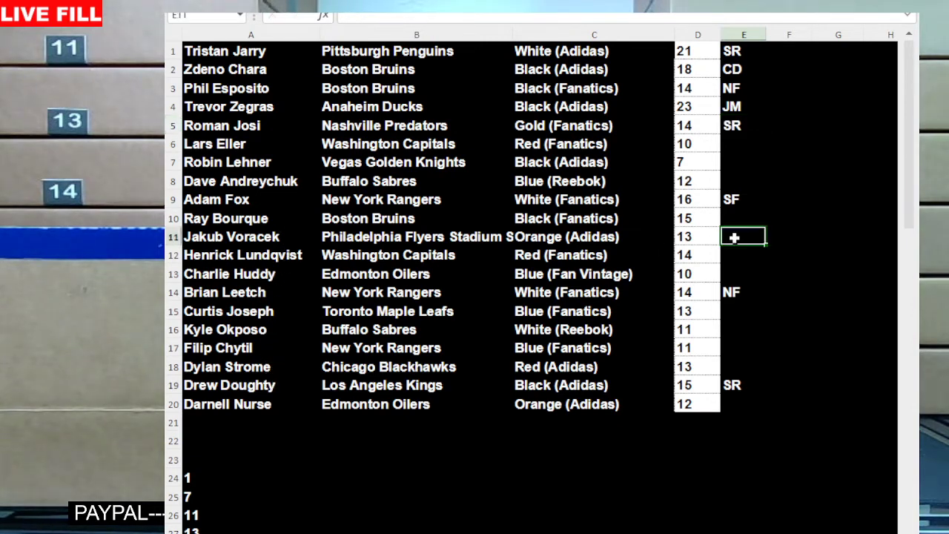
pyautogui.write('SR')
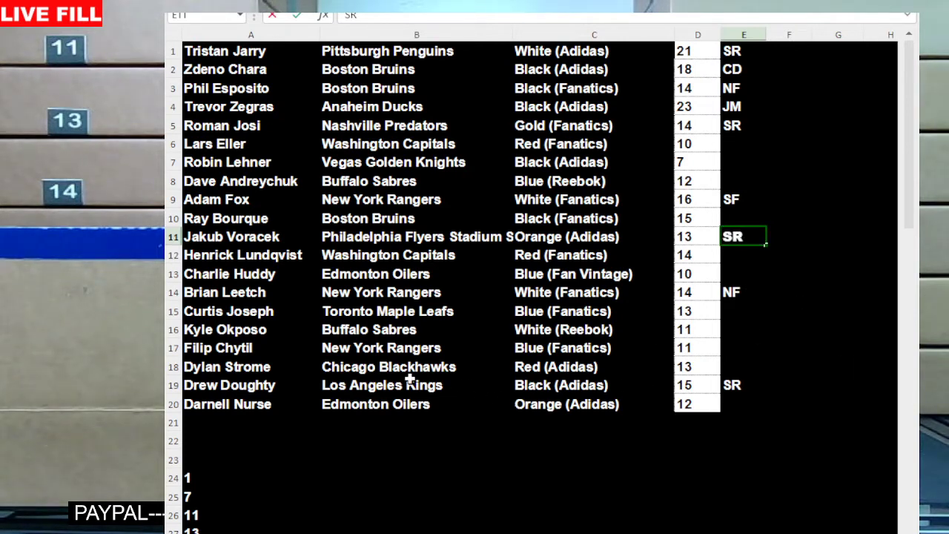
# Enter the initials CK in E17, AP in E20, TM in E7 and SK in E12.
pyautogui.click(737, 348)
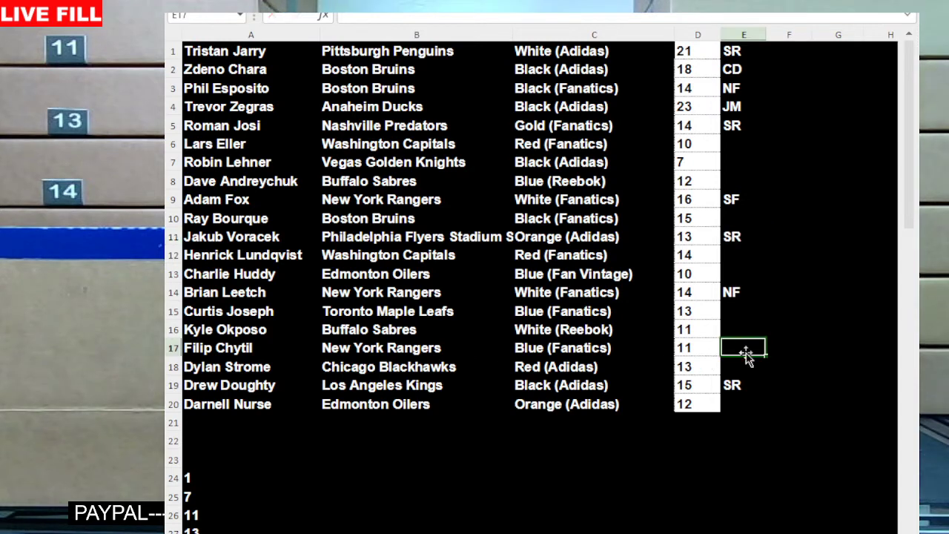
pyautogui.write('CK')
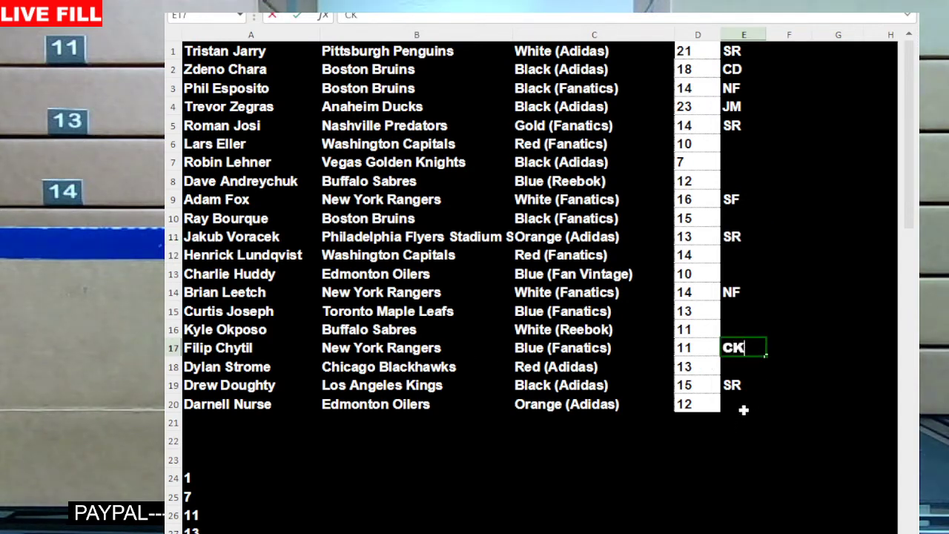
pyautogui.click(743, 410)
pyautogui.write('AP')
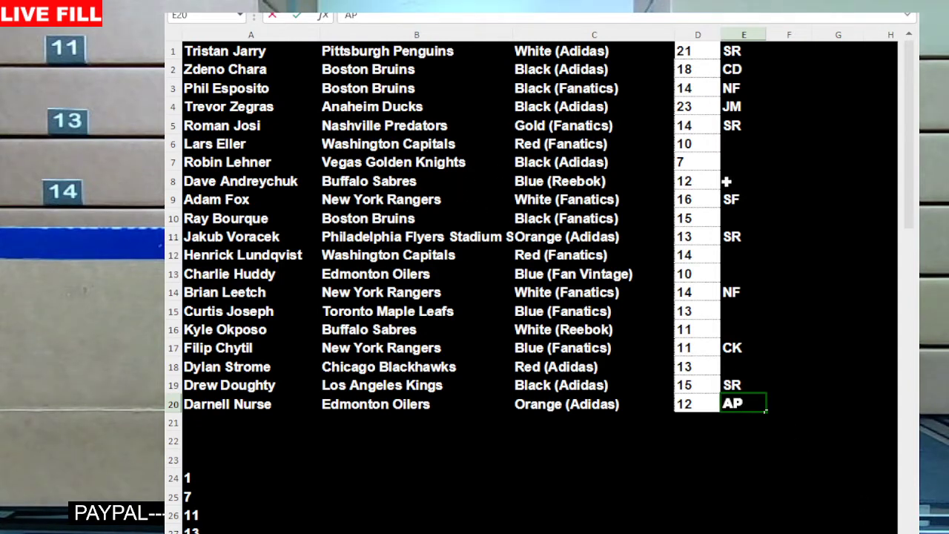
pyautogui.click(733, 168)
pyautogui.write('TM')
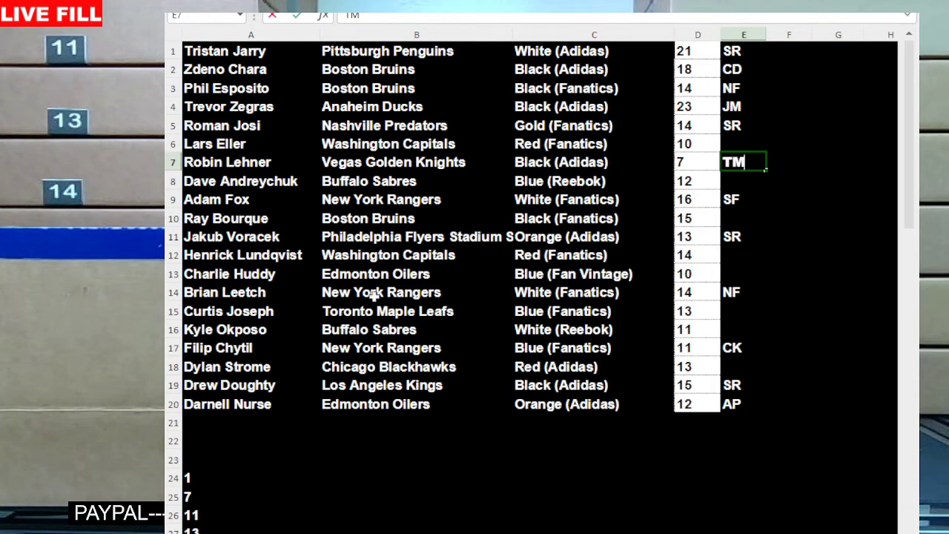
pyautogui.click(732, 257)
pyautogui.write('SK')
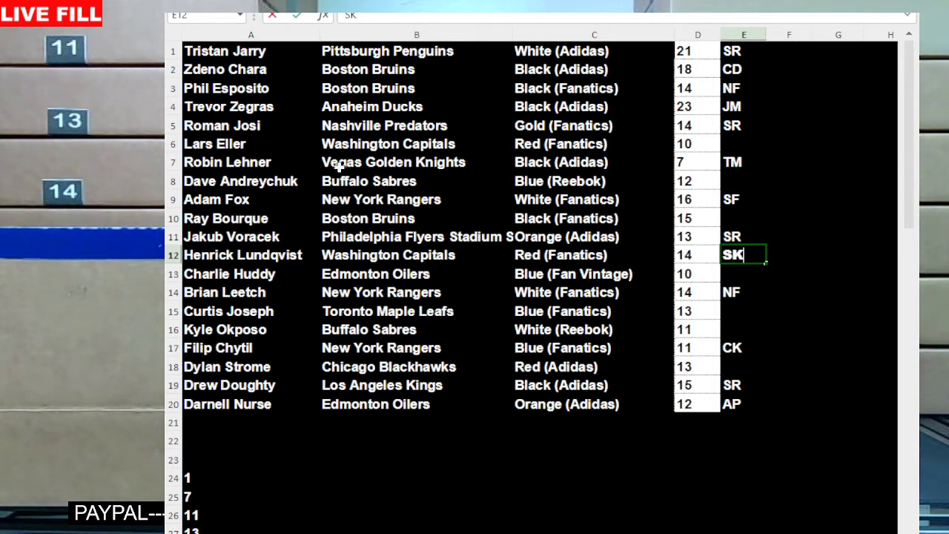
# Highlight the unassigned players in A6, A8, A10 and A13 with a blue fill.
pyautogui.click(250, 147)
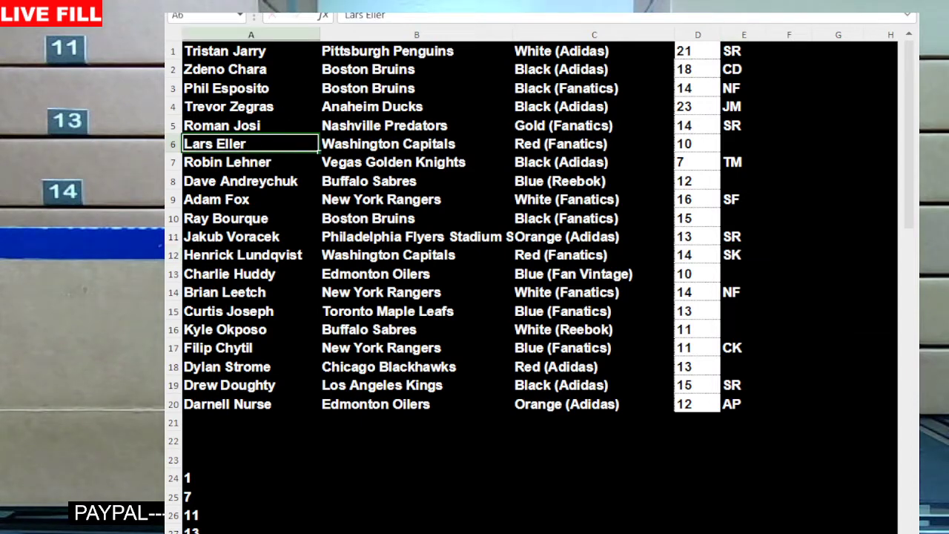
pyautogui.press('F4')
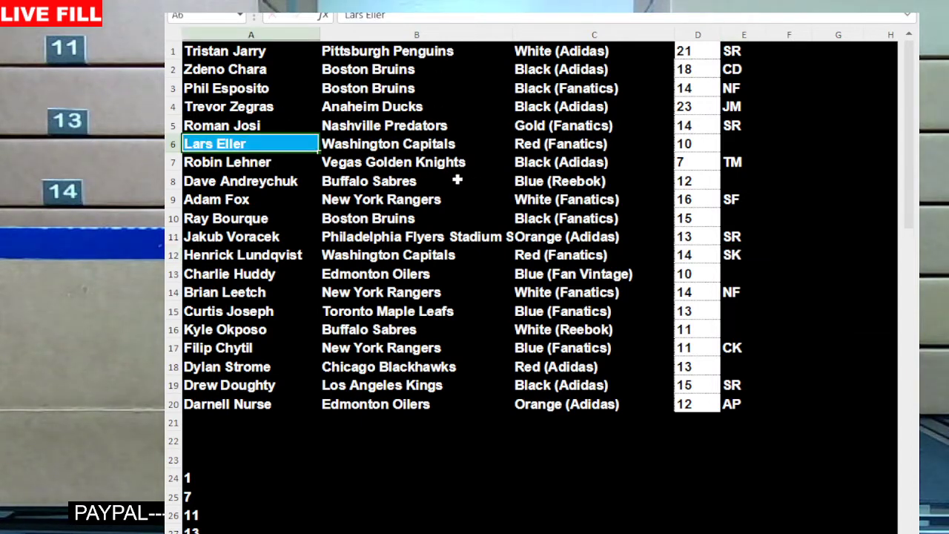
pyautogui.click(243, 185)
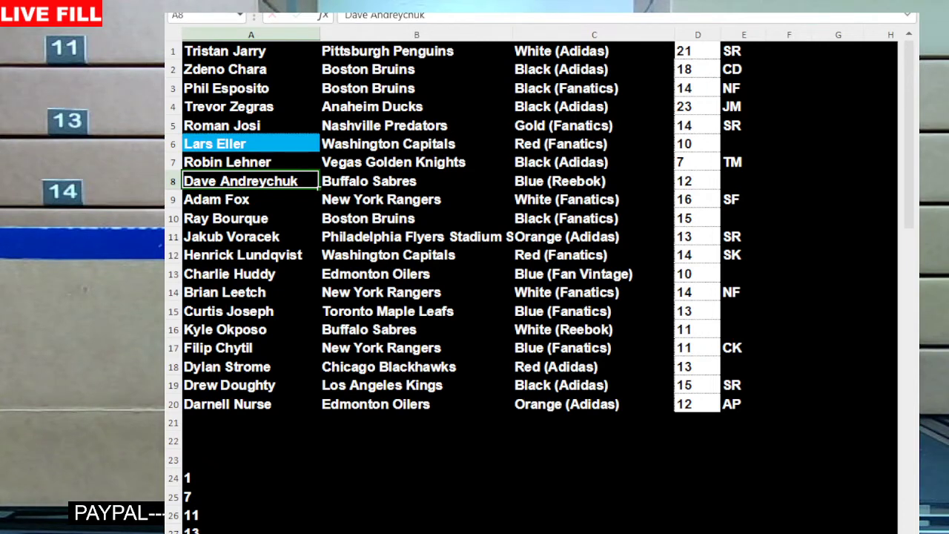
pyautogui.press('F4')
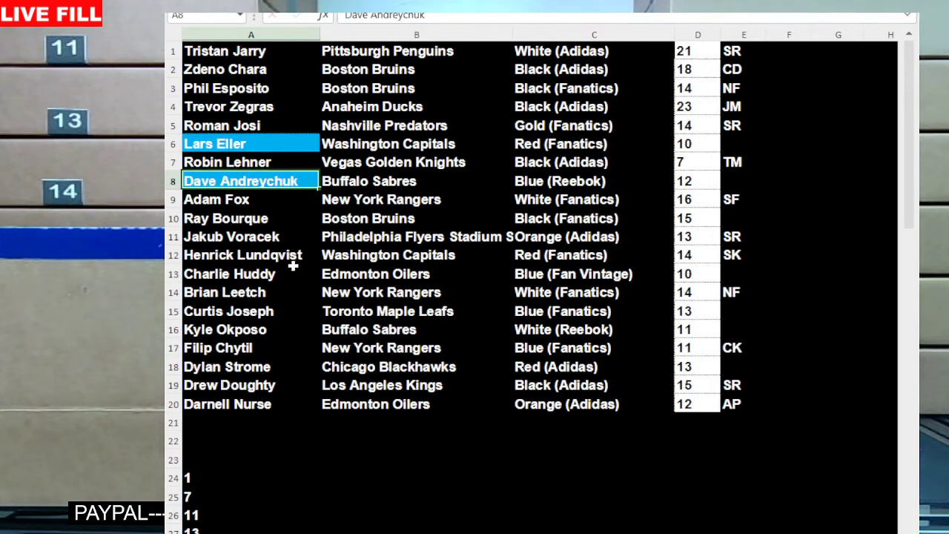
pyautogui.click(270, 222)
pyautogui.press('F4')
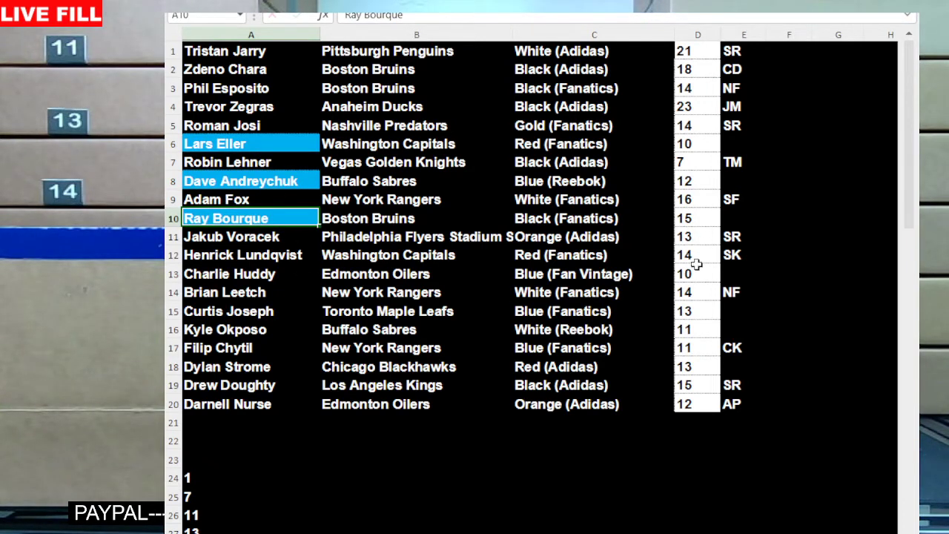
pyautogui.click(282, 276)
pyautogui.press('F4')
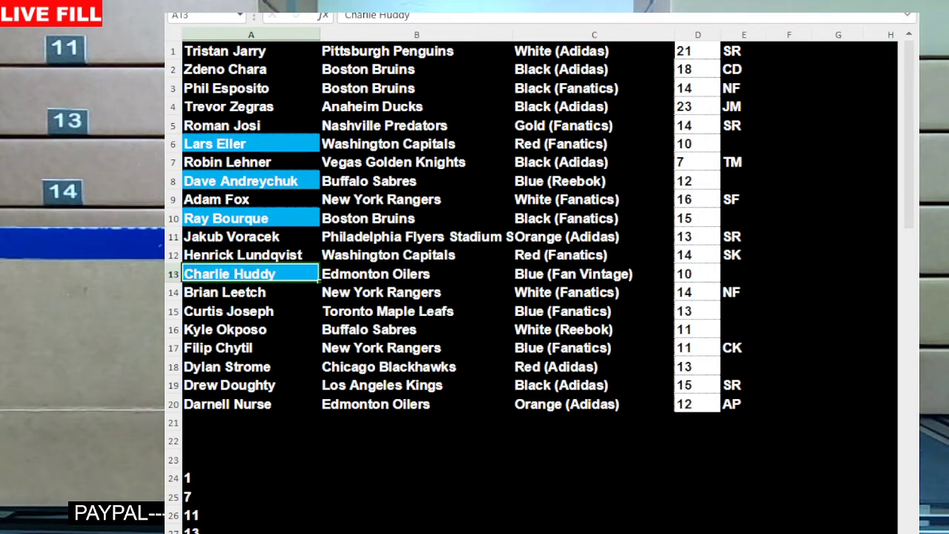
# Highlight the unassigned players in A15, A16 and A18 with the same blue fill.
pyautogui.click(261, 311)
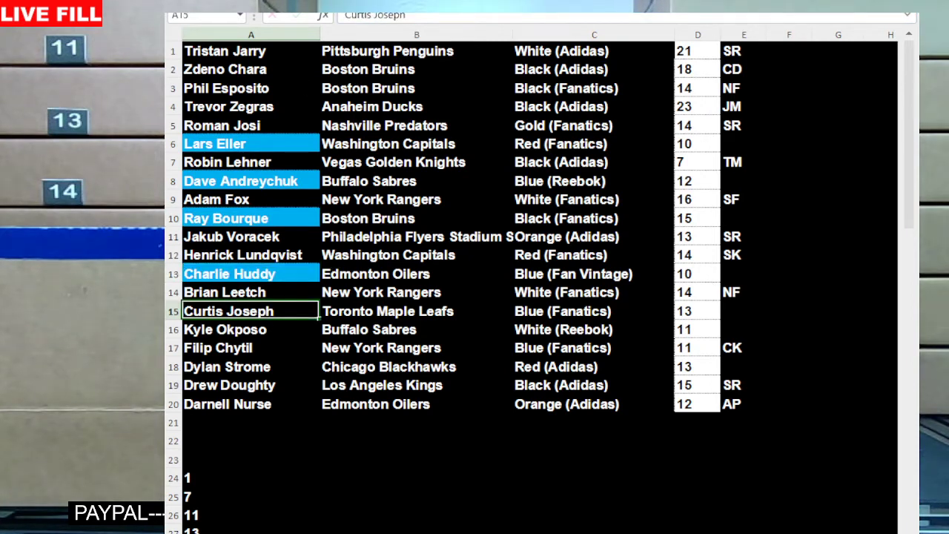
pyautogui.press('F4')
pyautogui.click(268, 331)
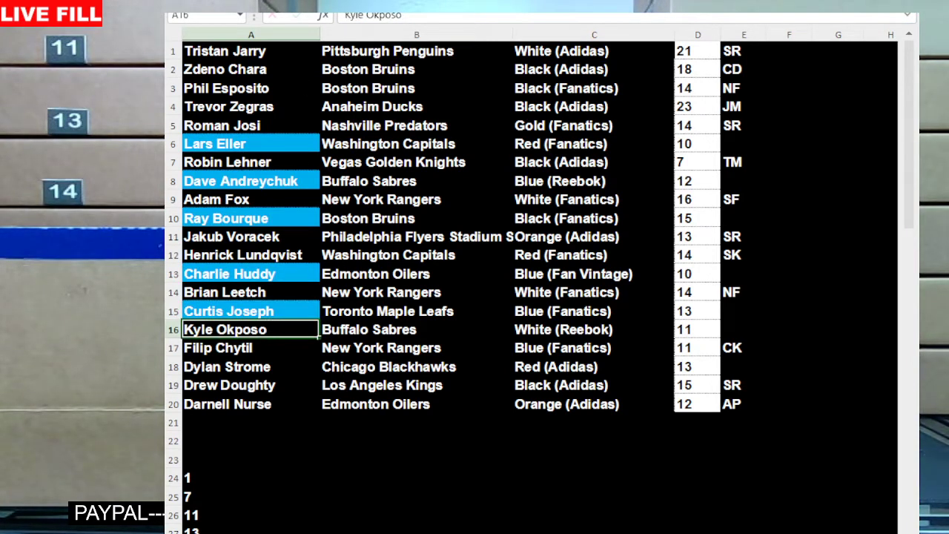
pyautogui.press('F4')
pyautogui.click(270, 365)
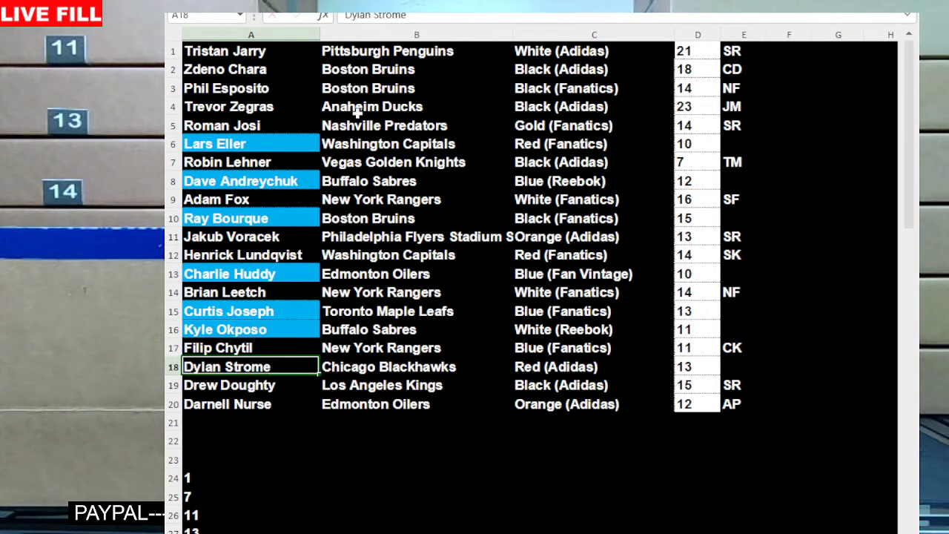
pyautogui.press('F4')
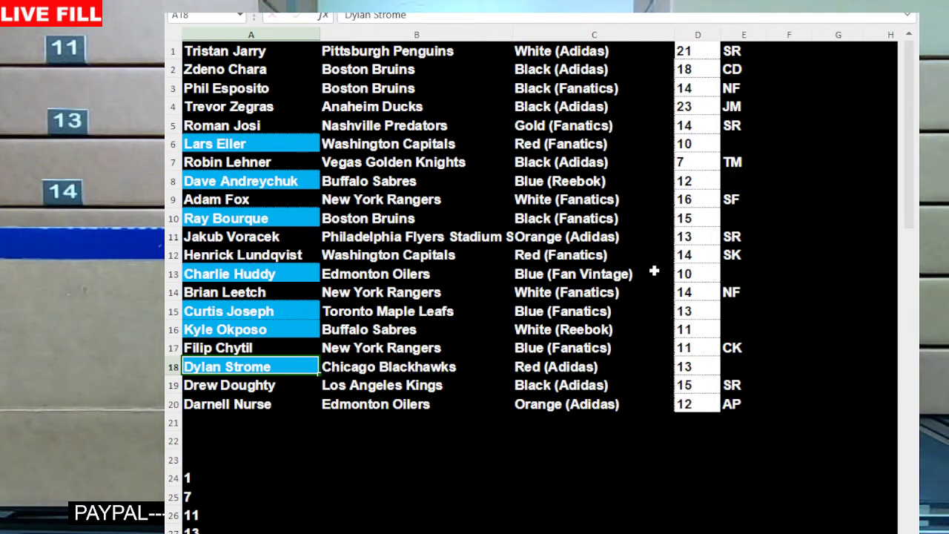
# Enter NF10 in E15 and remove the blue fill from A15.
pyautogui.click(732, 307)
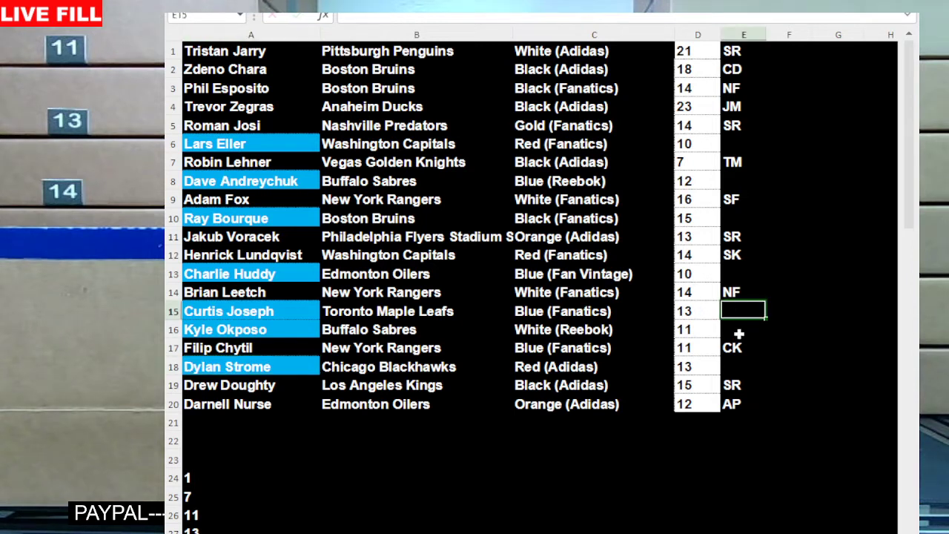
pyautogui.write('NF')
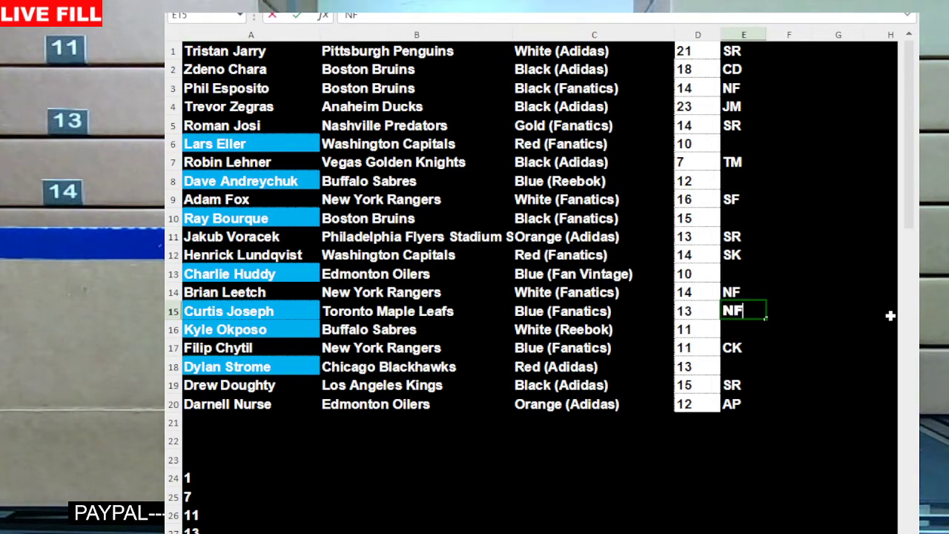
pyautogui.write('10')
pyautogui.click(255, 314)
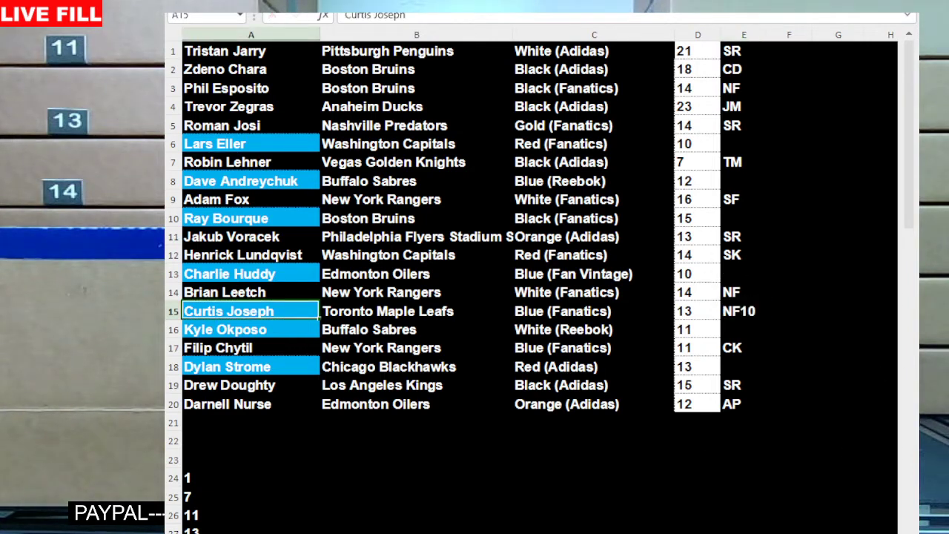
pyautogui.click(488, 442)
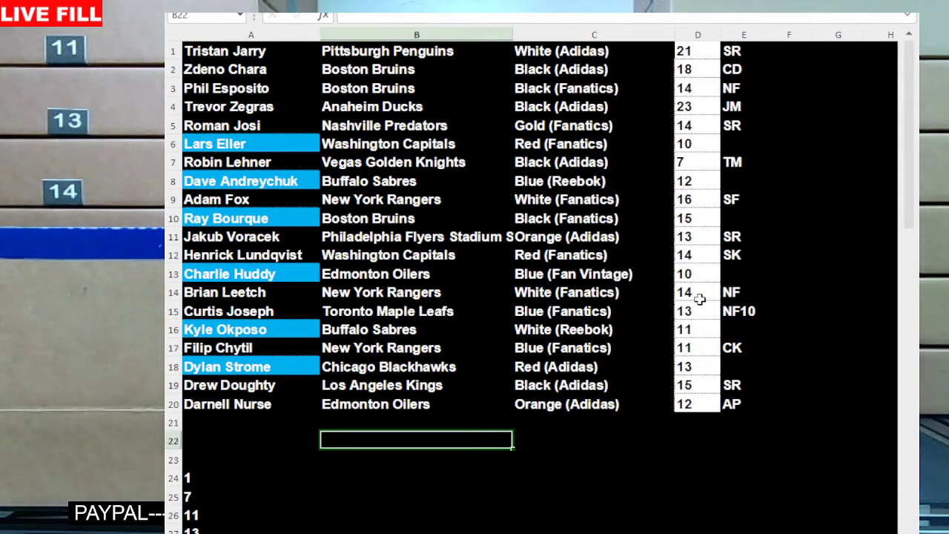
# Enter AP7 in E13 and remove the blue fill from A13.
pyautogui.click(734, 276)
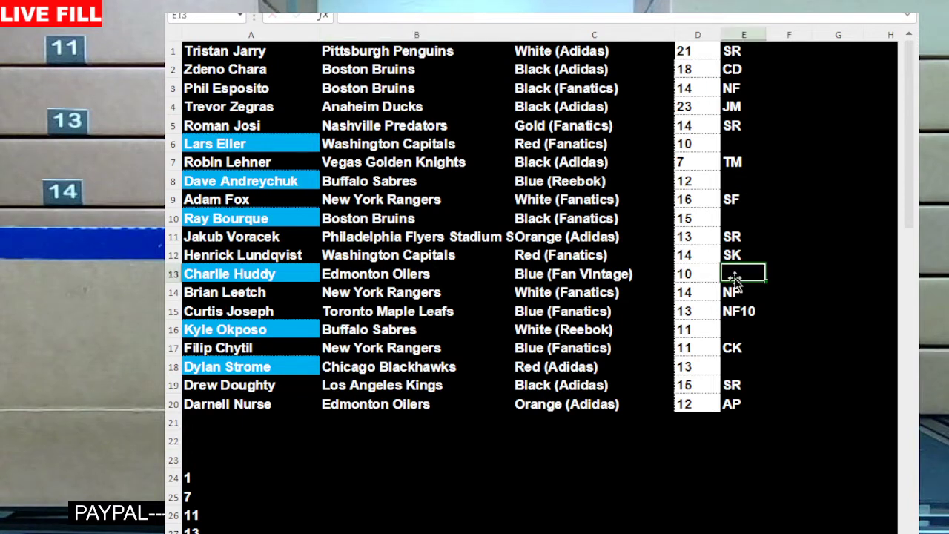
pyautogui.write('AP7')
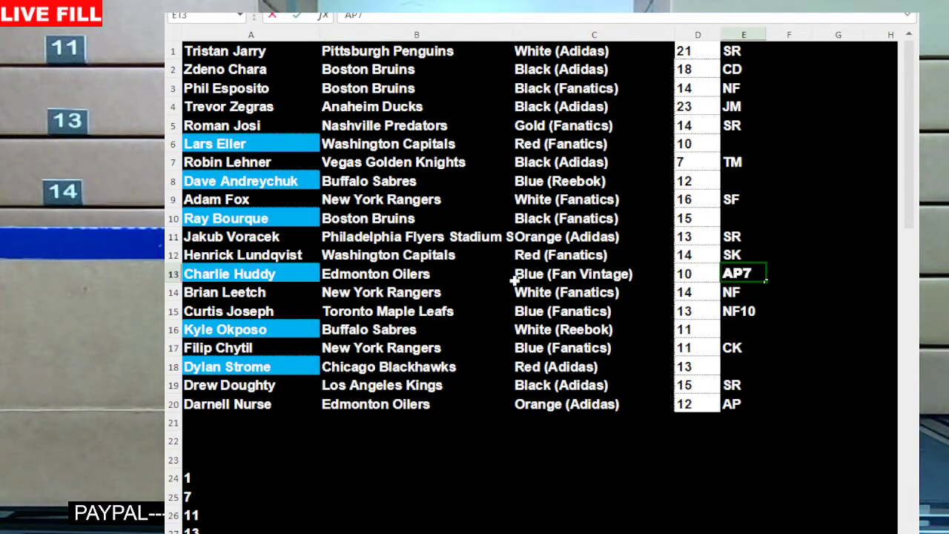
pyautogui.click(307, 268)
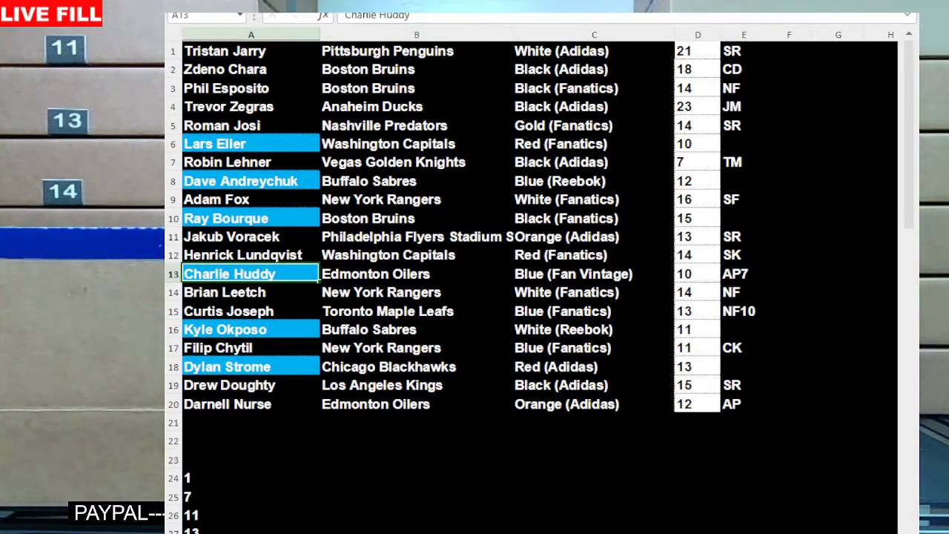
pyautogui.hotkey('ctrl', 'z')
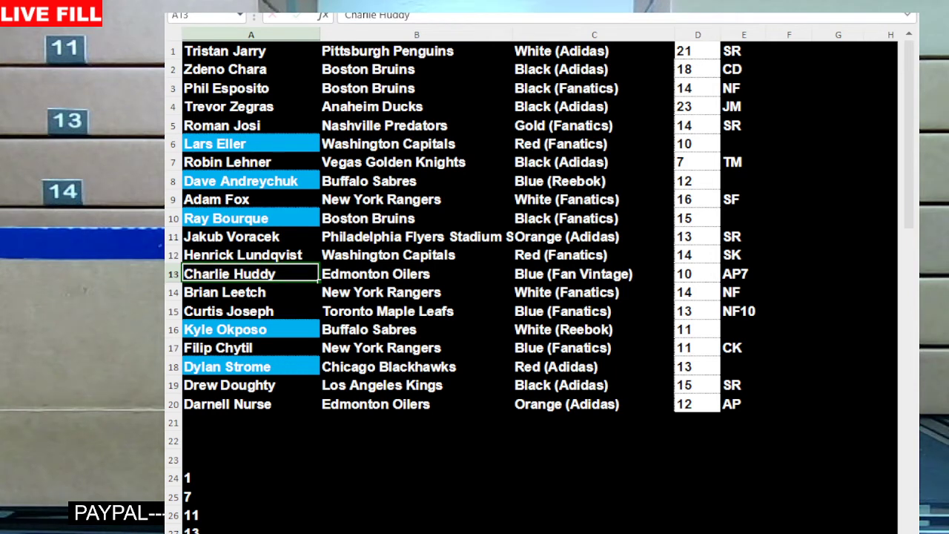
# Enter TM10 in E18 for the Chicago Blackhawks jersey.
pyautogui.click(751, 364)
pyautogui.write('TM')
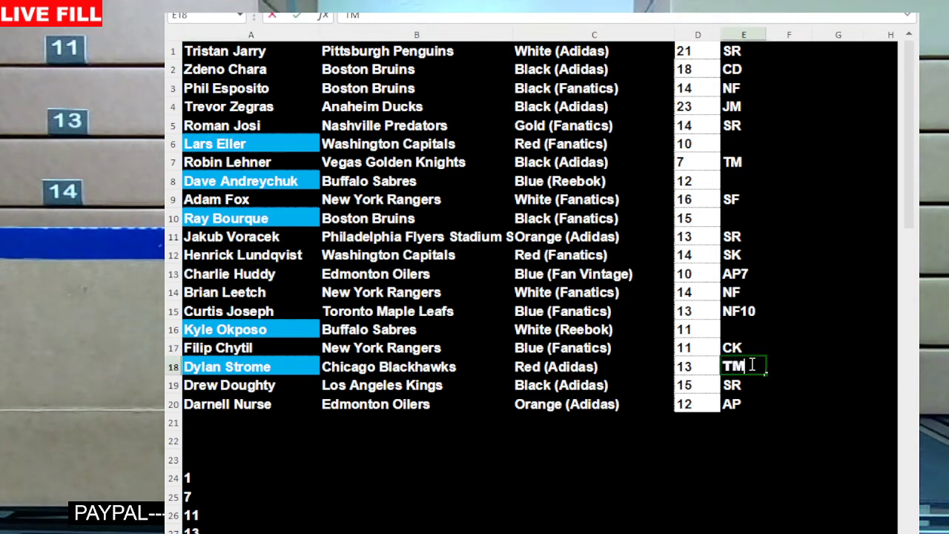
pyautogui.write('10')
# Enter SR7 in E6 and remove the blue fill from A6.
pyautogui.click(747, 143)
pyautogui.write('SR7')
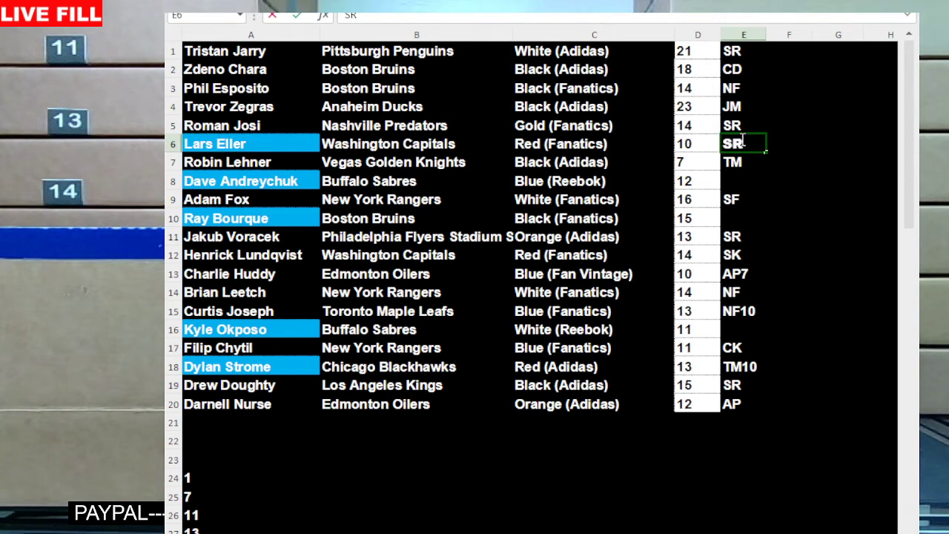
pyautogui.click(264, 144)
pyautogui.hotkey('alt', 'h')
pyautogui.press('h')
pyautogui.press('n')
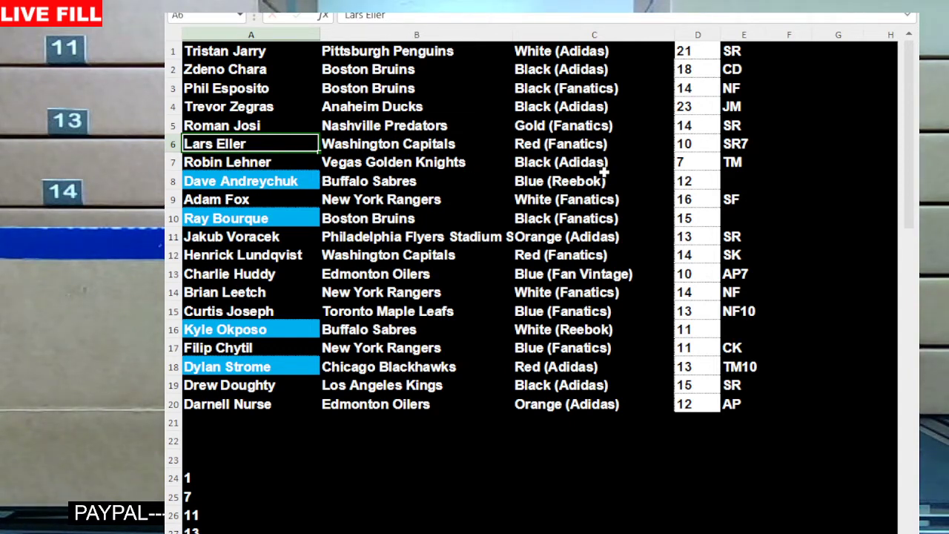
# Enter NF9 in E8 and remove the blue fill from A8.
pyautogui.click(743, 178)
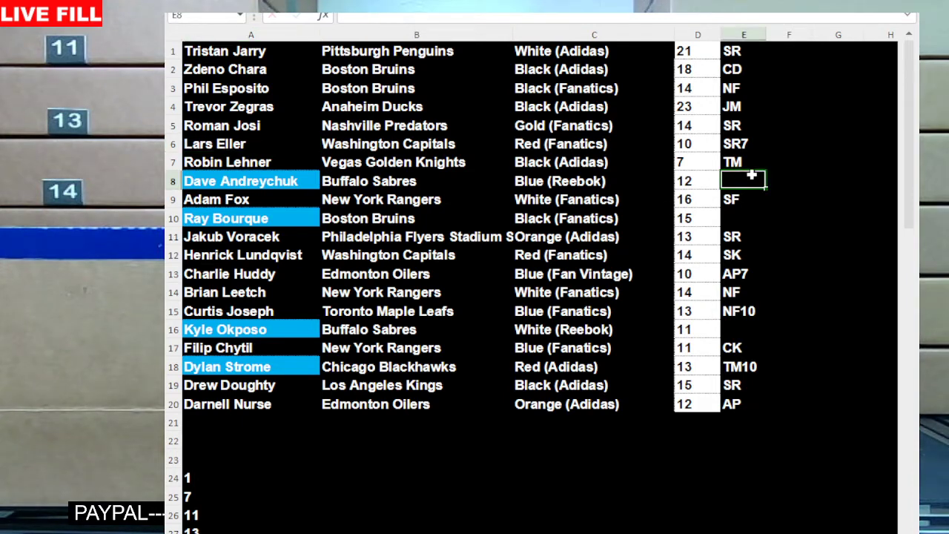
pyautogui.write('NF9')
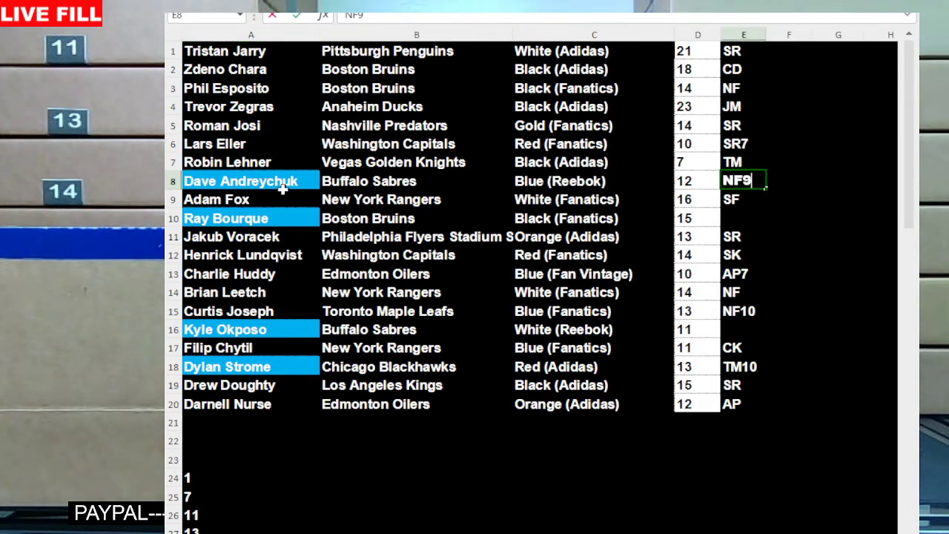
pyautogui.click(282, 190)
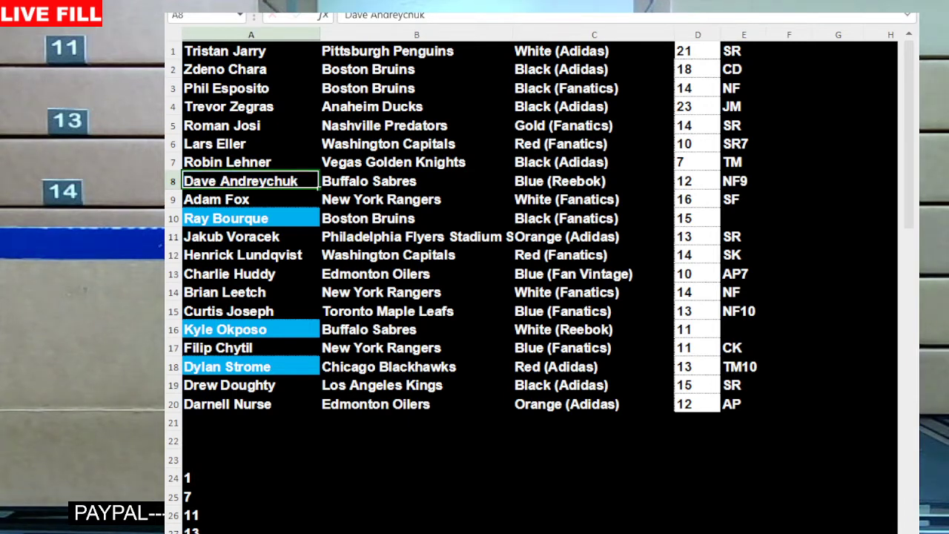
pyautogui.click(290, 141)
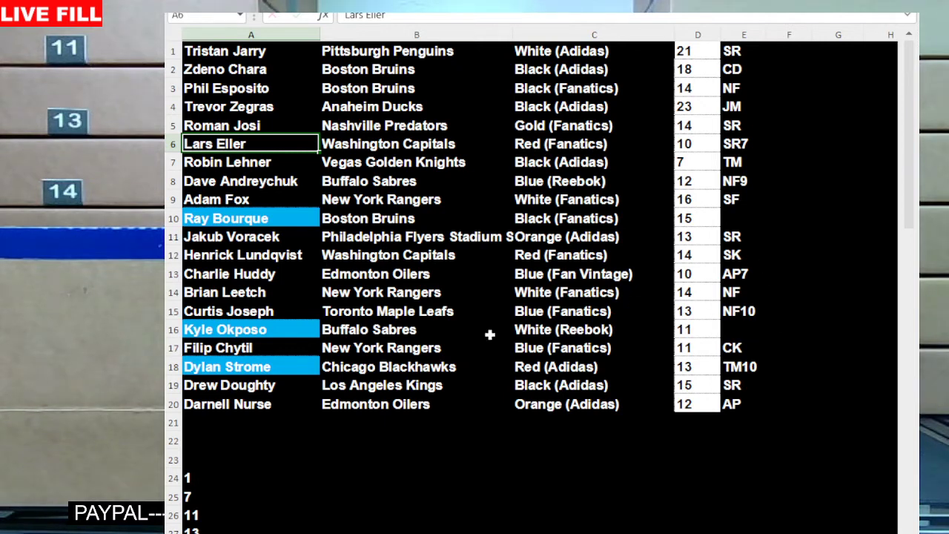
# Enter CK12 in E10 and remove the blue fill from A10.
pyautogui.click(740, 217)
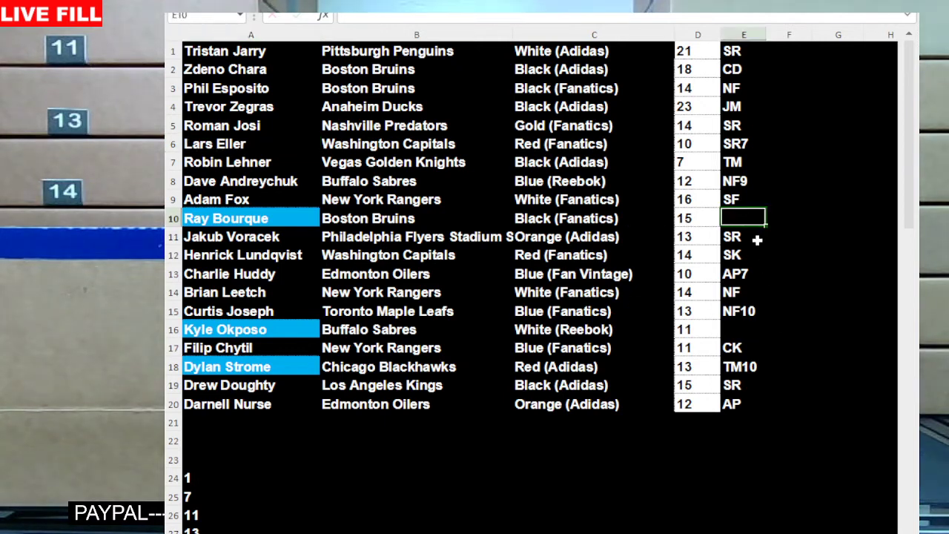
pyautogui.write('CK12')
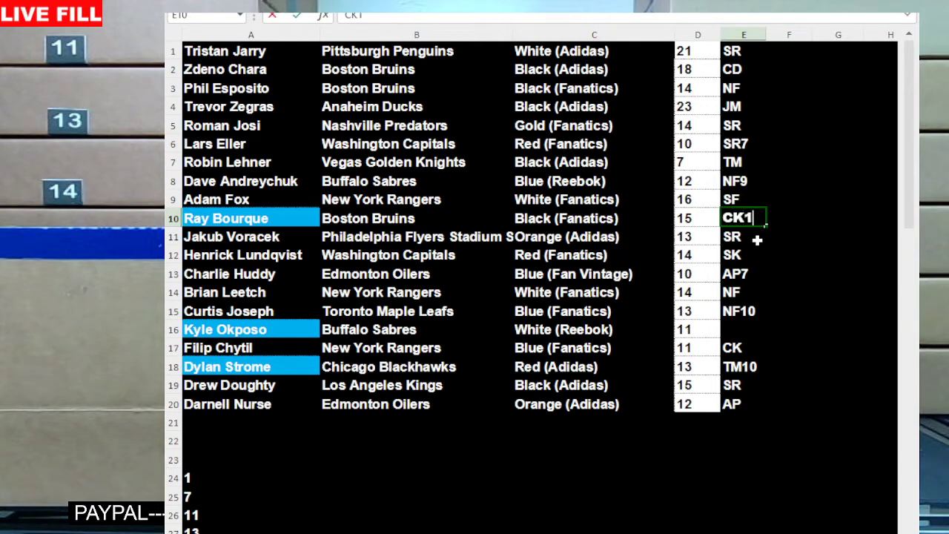
pyautogui.click(259, 215)
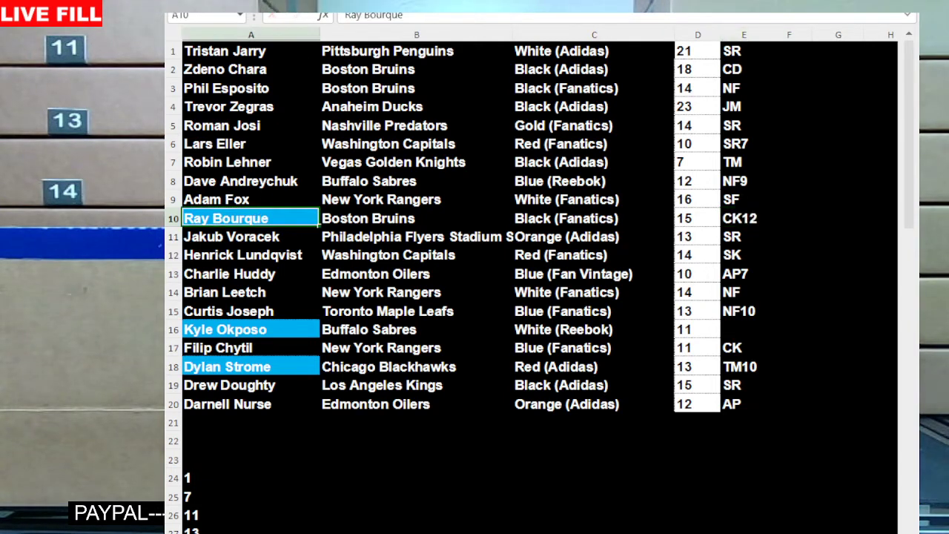
pyautogui.hotkey('ctrl', 'z')
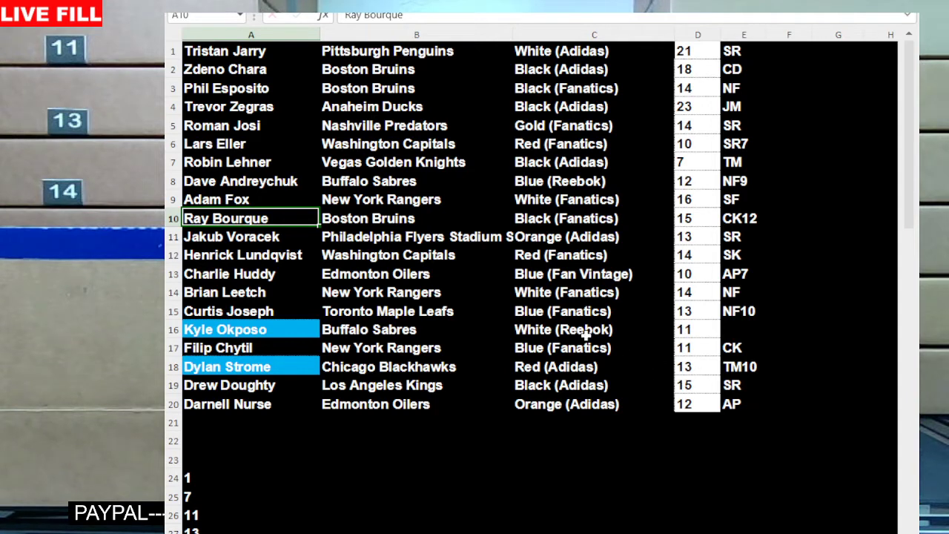
# Enter CD8 in E16 and clear the remaining blue fill from A15:A20.
pyautogui.click(745, 331)
pyautogui.write('CD8')
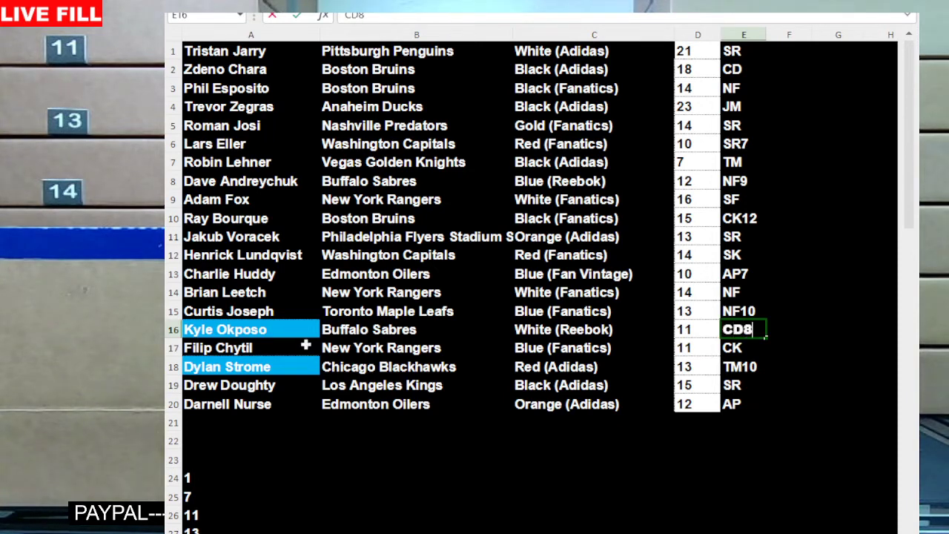
pyautogui.moveTo(265, 403); pyautogui.dragTo(263, 306)
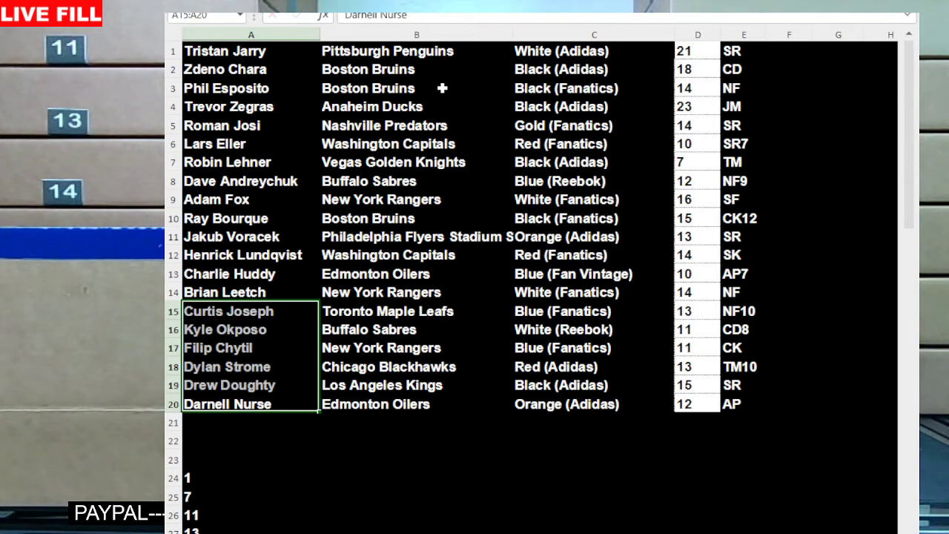
pyautogui.click(404, 406)
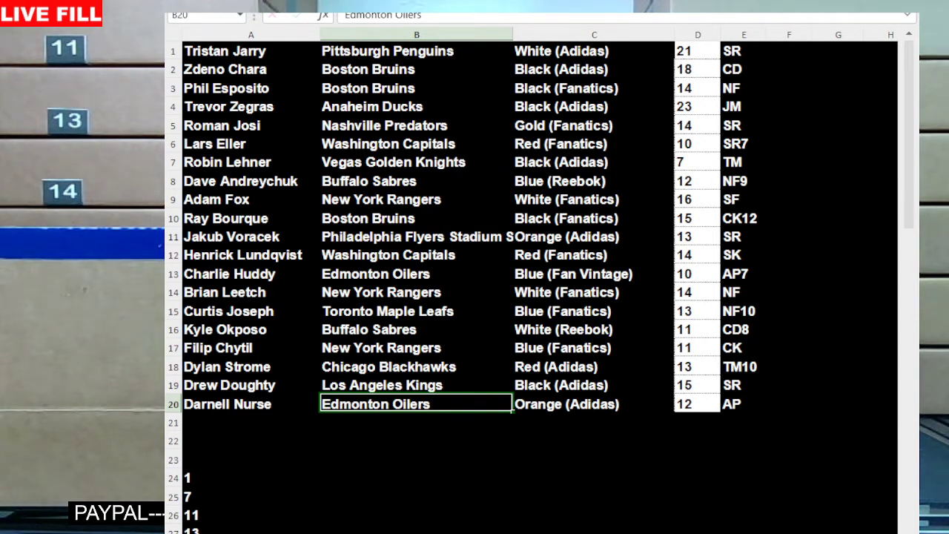
# Highlight the initials SK in E12 with a blue fill.
pyautogui.click(773, 250)
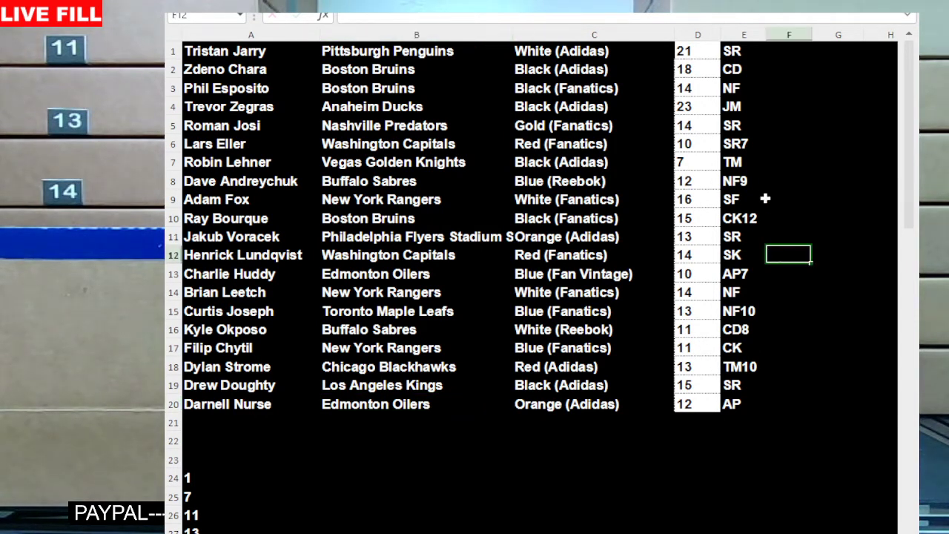
pyautogui.click(734, 252)
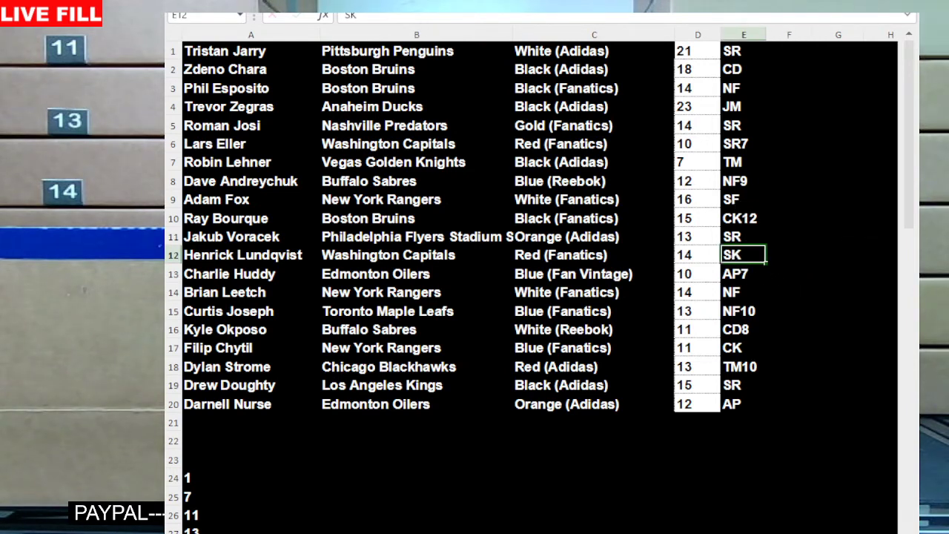
pyautogui.press('F4')
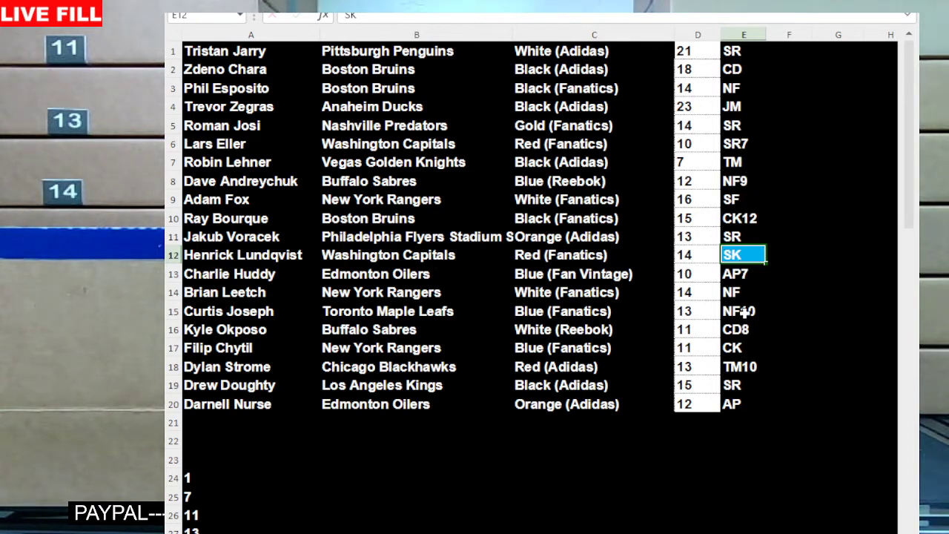
# Change the initials in E9 to SK and highlight E9, E10 and E17 with a blue fill.
pyautogui.keyDown('ctrl'); pyautogui.click(740, 217); pyautogui.keyUp('ctrl')
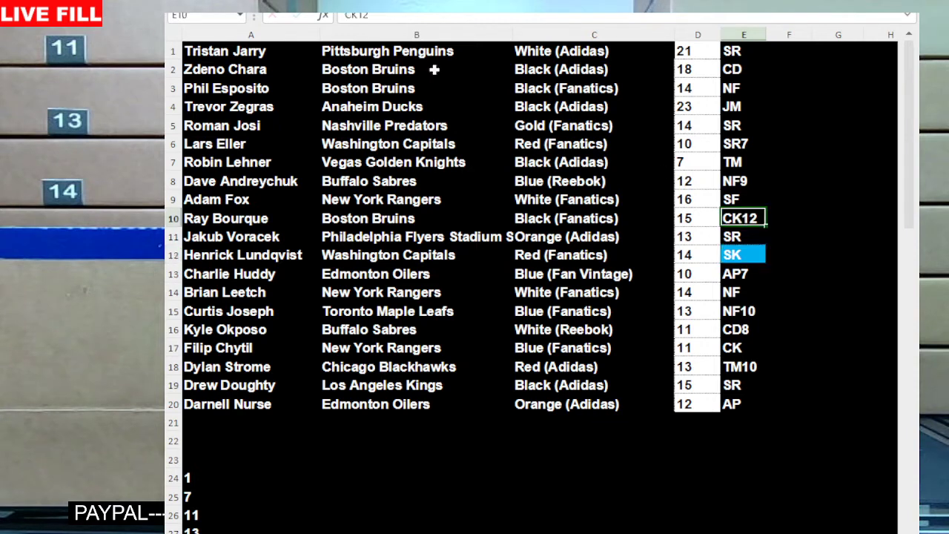
pyautogui.keyDown('ctrl'); pyautogui.click(745, 350); pyautogui.keyUp('ctrl')
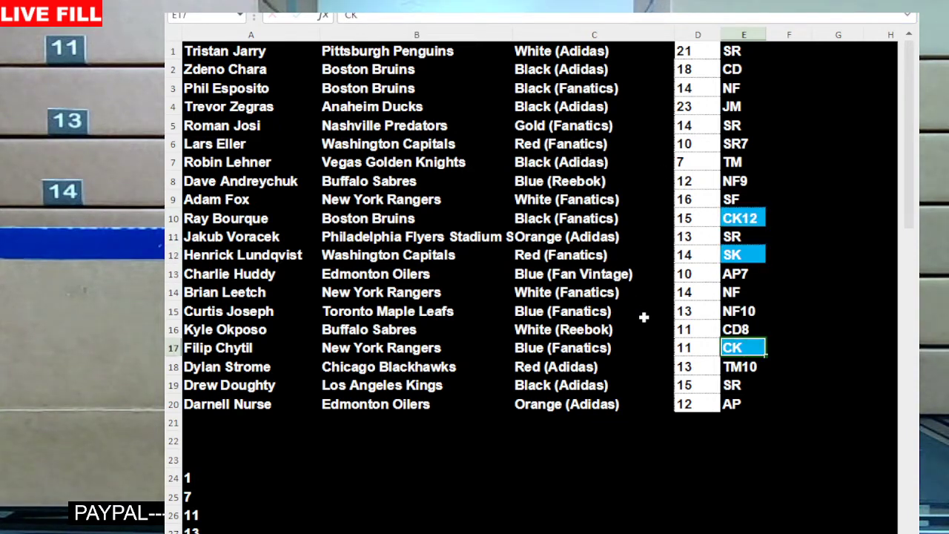
pyautogui.keyDown('ctrl'); pyautogui.click(738, 198); pyautogui.keyUp('ctrl')
pyautogui.write('SK')
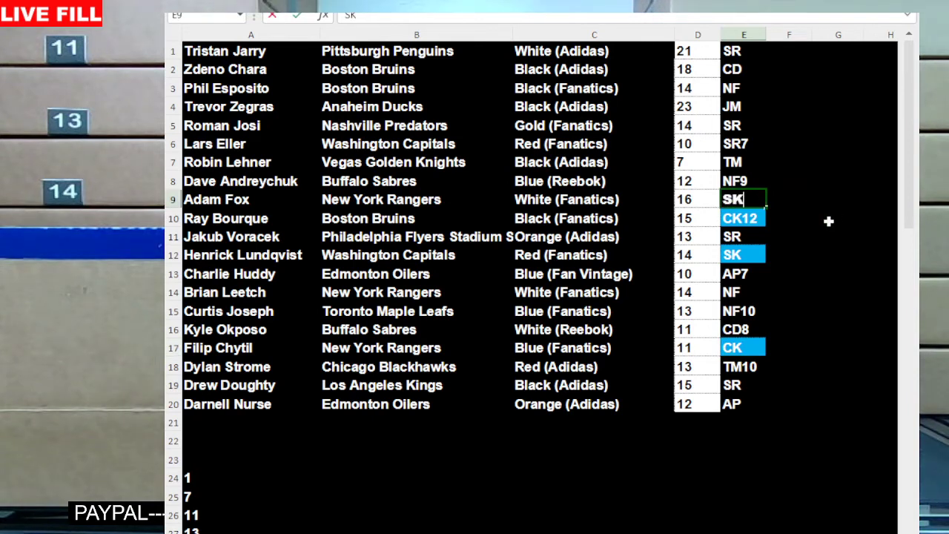
pyautogui.press('Return')
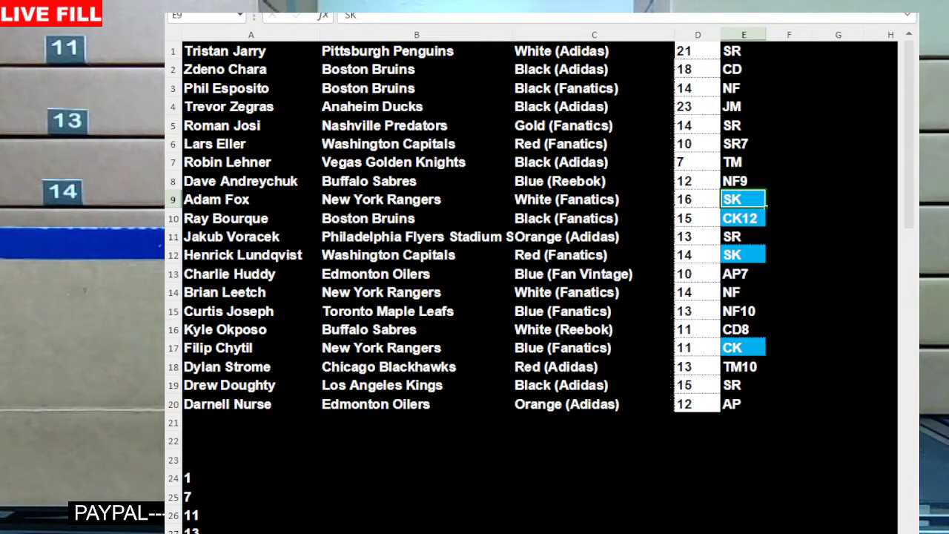
pyautogui.click(788, 421)
# Highlight the CD entry in E2 and the CD8 entry in E16 with the blue fill.
pyautogui.click(738, 68)
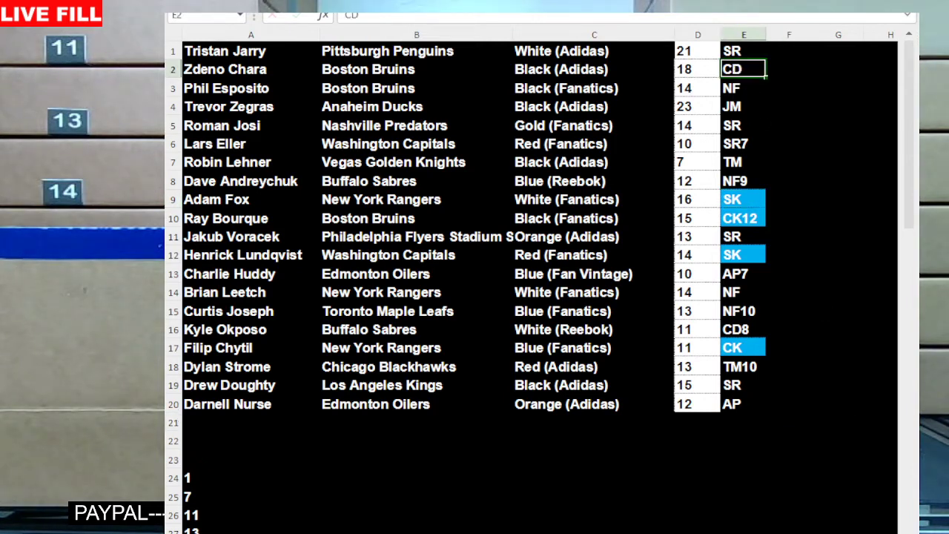
pyautogui.press('F4')
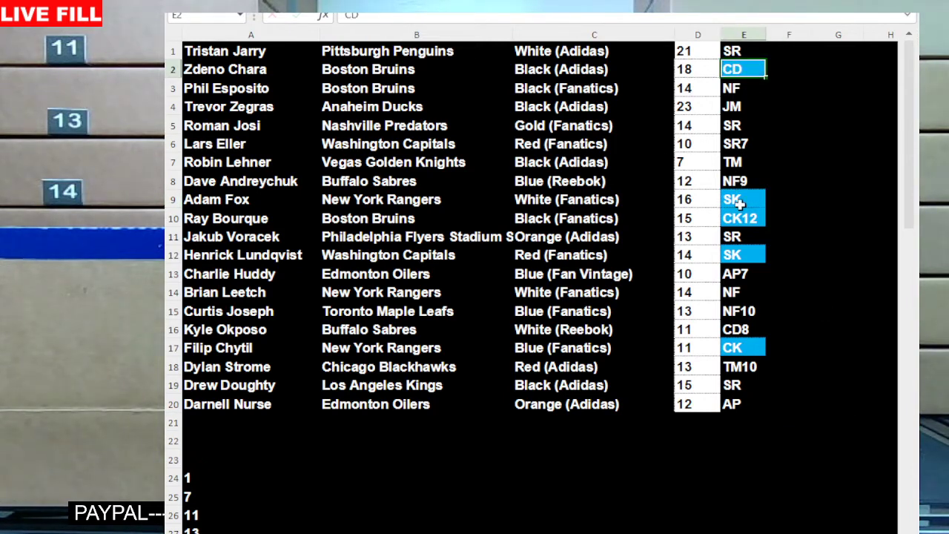
pyautogui.click(741, 330)
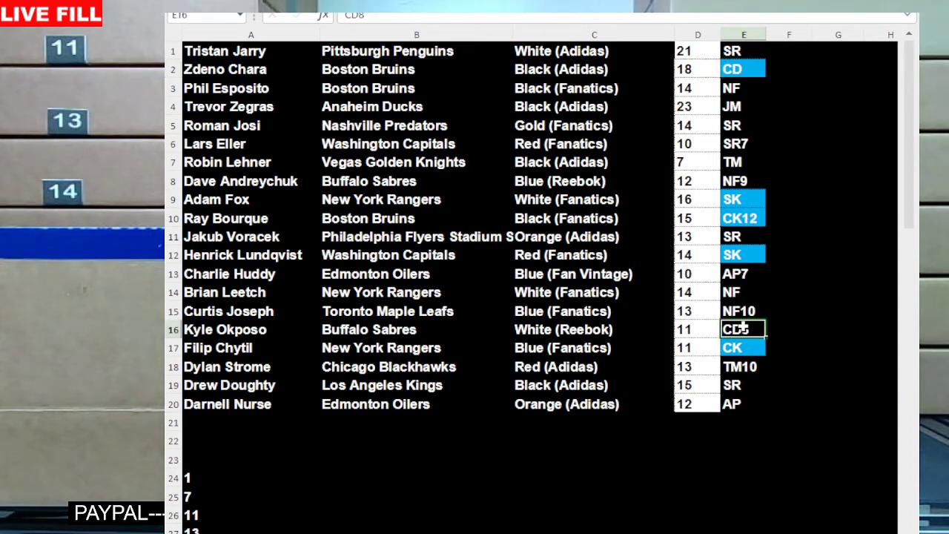
pyautogui.press('F4')
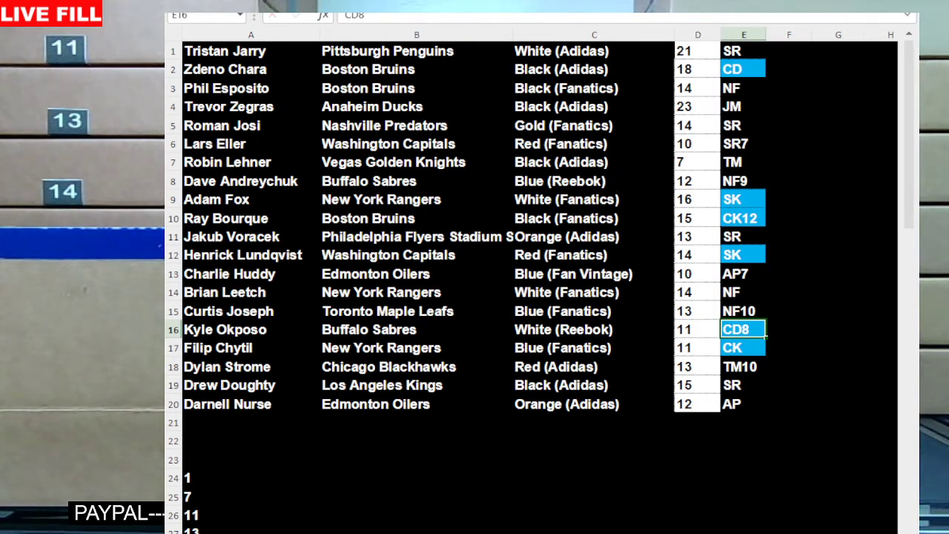
pyautogui.click(800, 310)
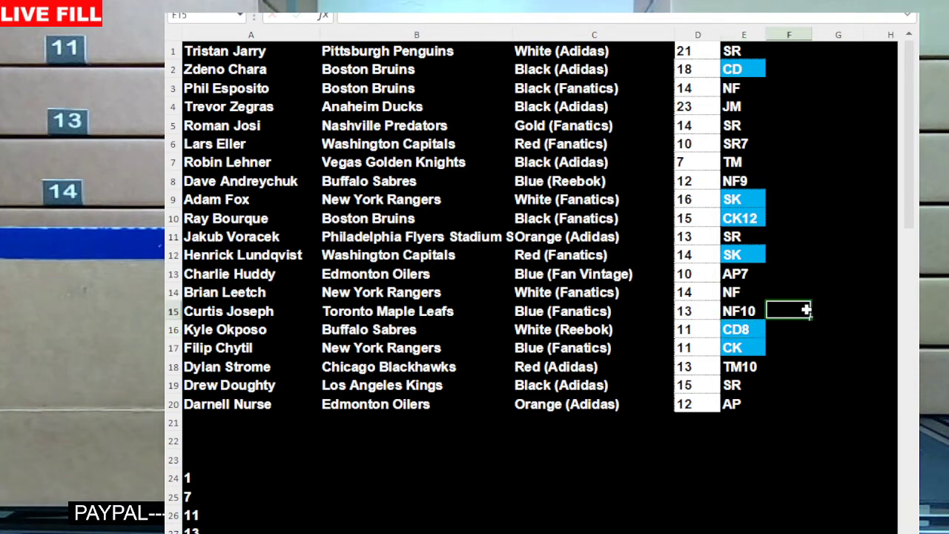
# Apply the blue fill to the AP entry in E20 and the AP7 entry in E13.
pyautogui.click(742, 404)
pyautogui.press('F4')
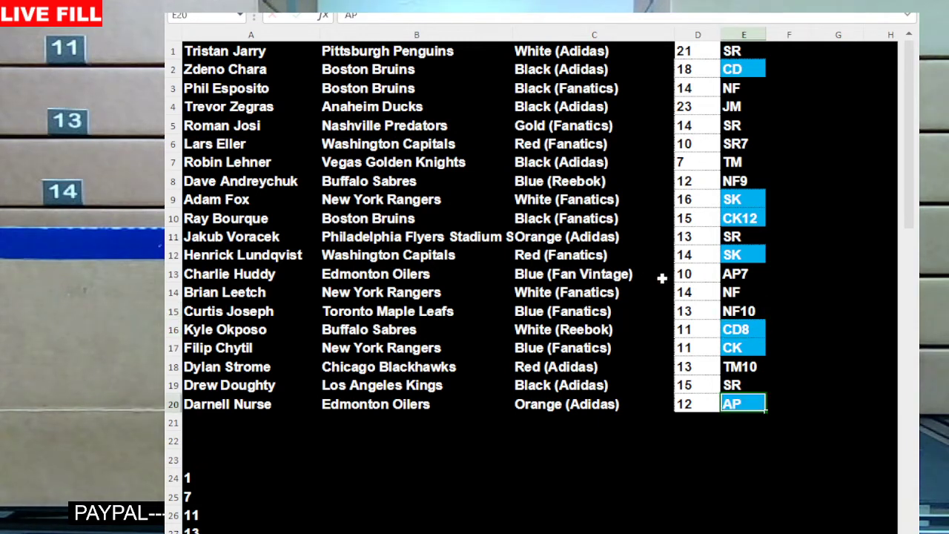
pyautogui.click(750, 274)
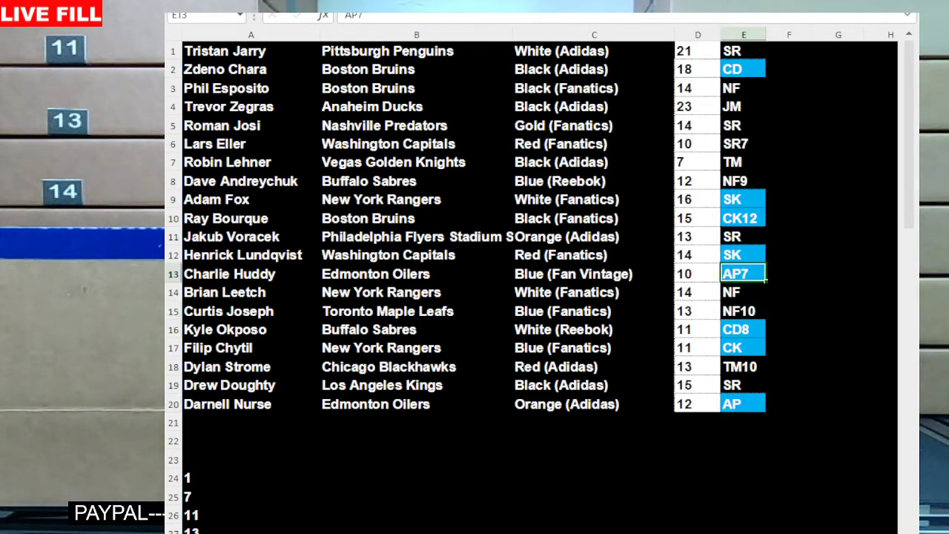
# Mark the TM entry in E7 and the TM10 entry in E18 with the blue fill.
pyautogui.click(732, 161)
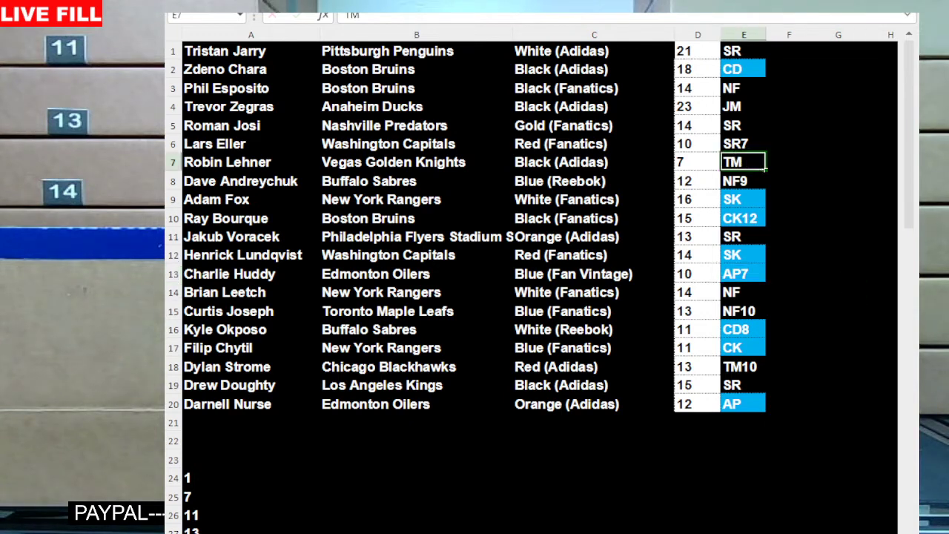
pyautogui.press('F4')
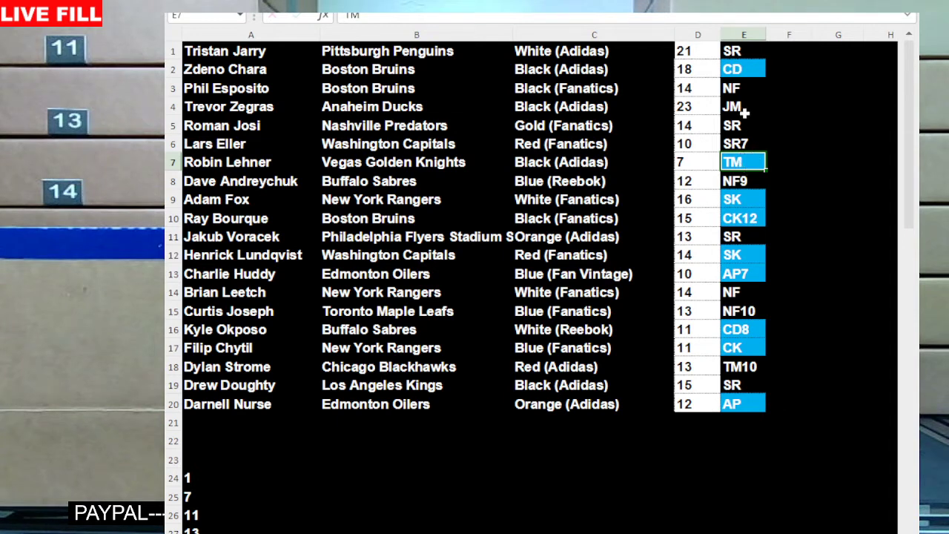
pyautogui.click(757, 365)
pyautogui.press('F4')
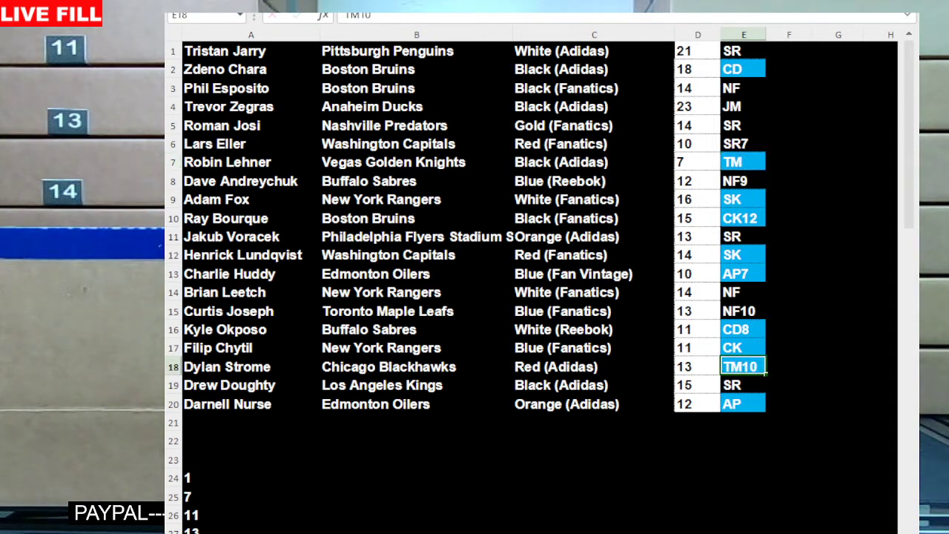
pyautogui.click(838, 292)
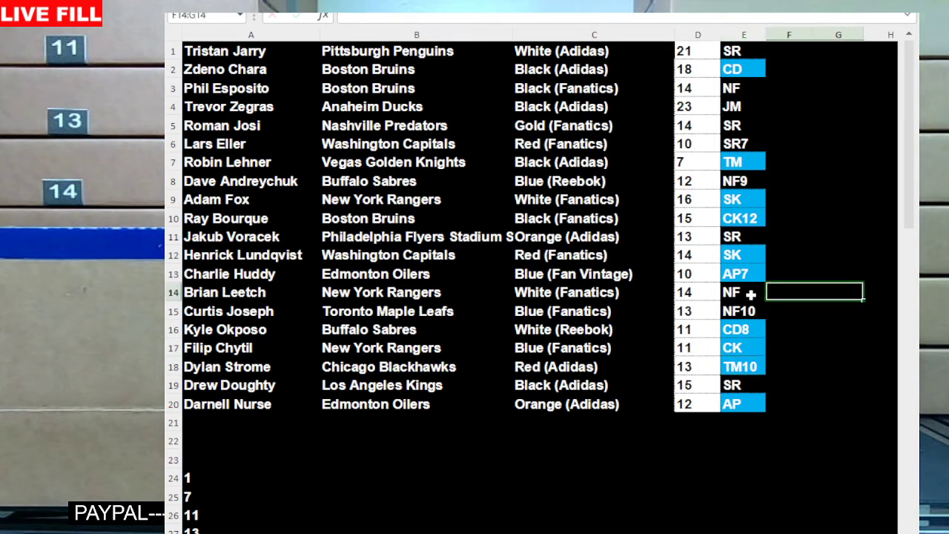
# Highlight the NF entries in E14:E15, E8 and E3 with the blue fill.
pyautogui.moveTo(741, 292); pyautogui.dragTo(747, 313)
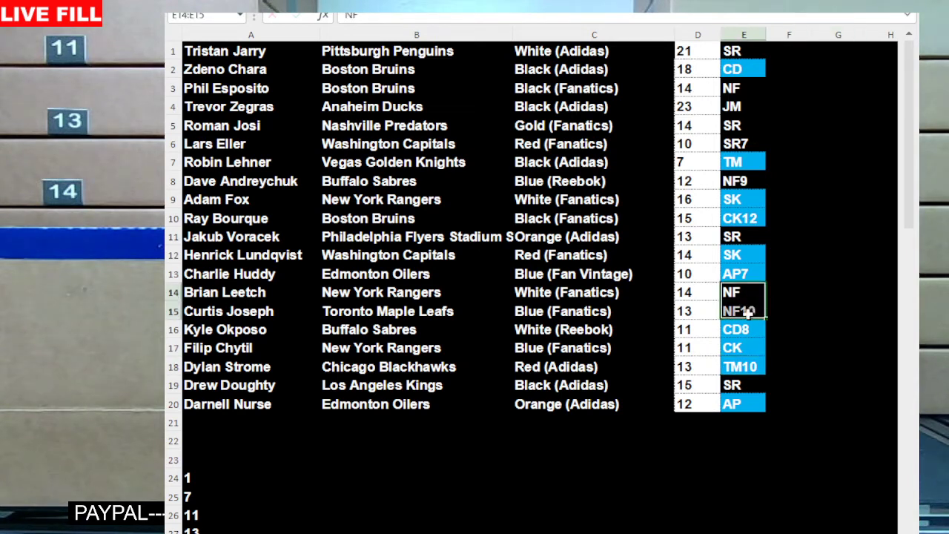
pyautogui.press('F4')
pyautogui.click(737, 180)
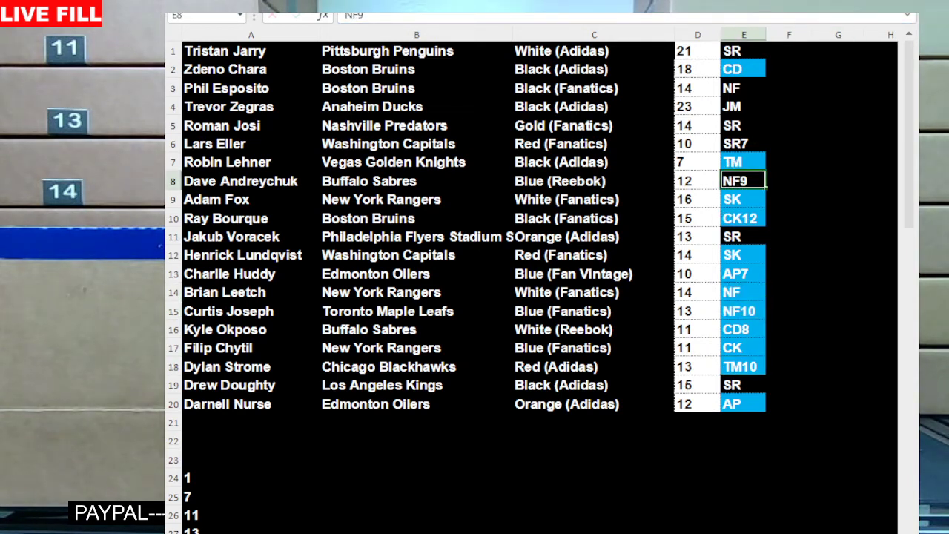
pyautogui.click(735, 87)
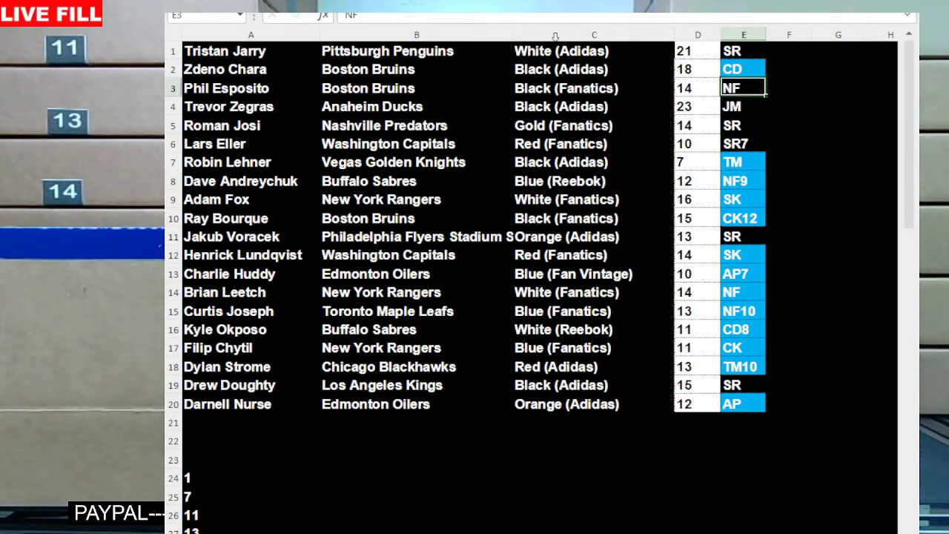
pyautogui.press('F4')
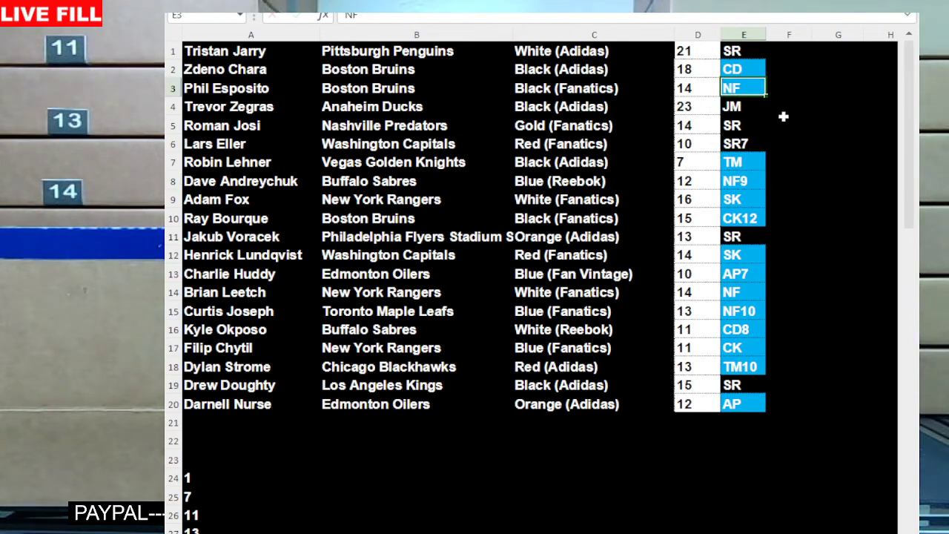
# Apply the blue fill to the SR entries in E19, E11, E6, E5 and E1, and to JM in E4.
pyautogui.click(731, 386)
pyautogui.click(730, 237)
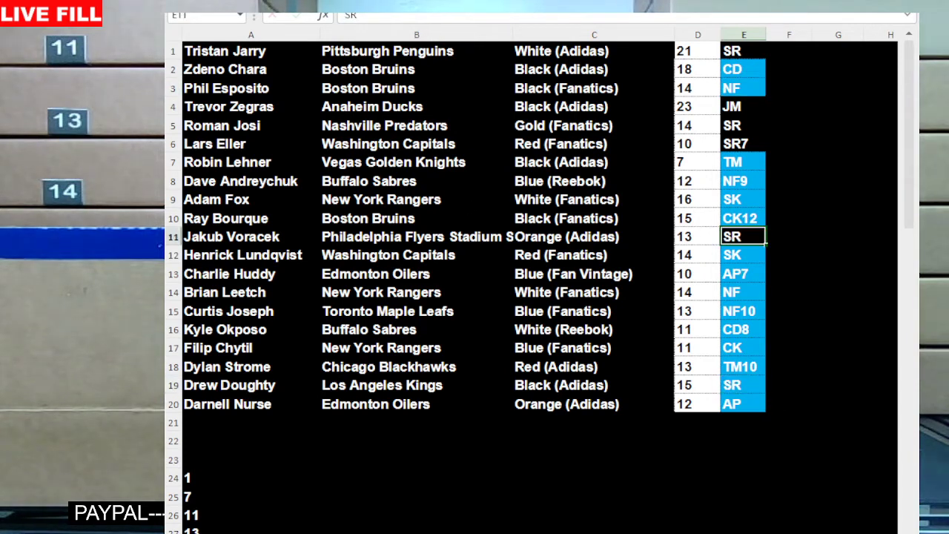
pyautogui.press('F4')
pyautogui.click(749, 143)
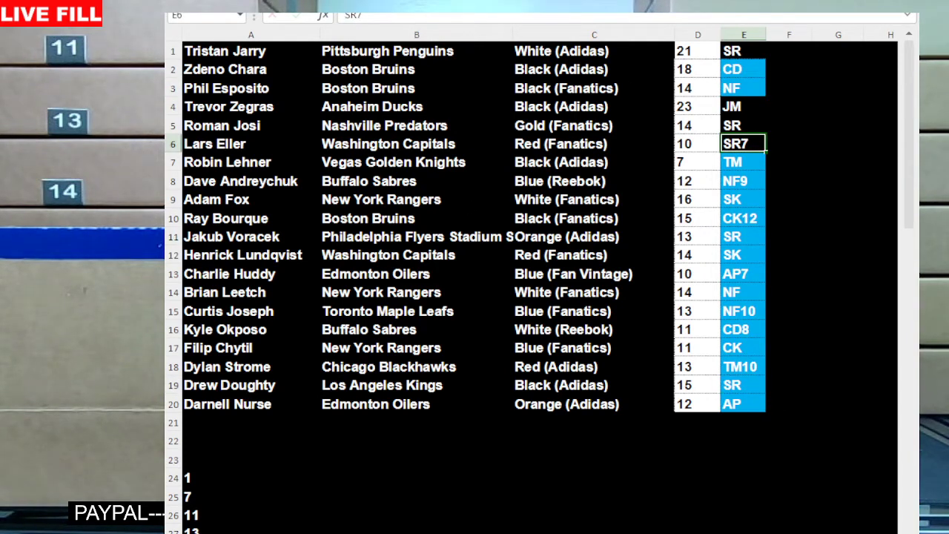
pyautogui.press('F4')
pyautogui.click(756, 126)
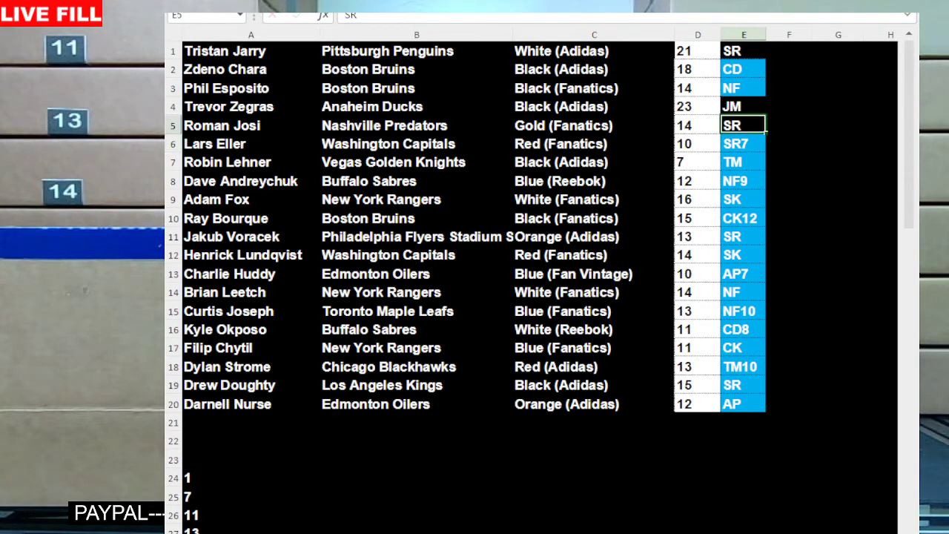
pyautogui.press('F4')
pyautogui.click(745, 50)
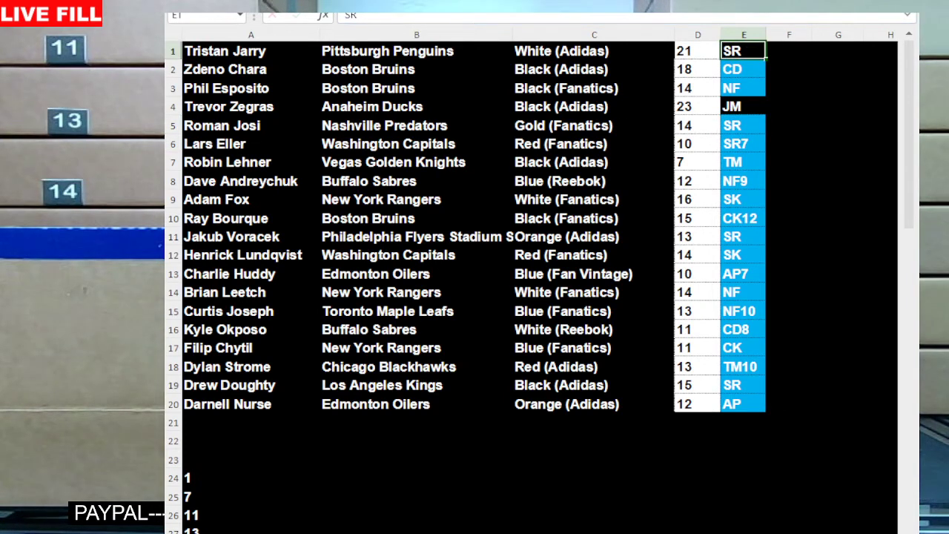
pyautogui.press('F4')
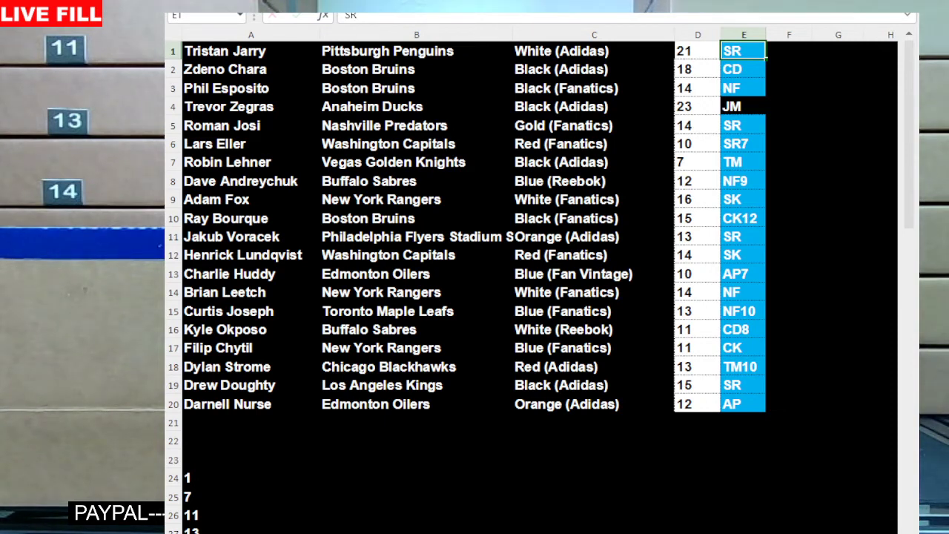
pyautogui.click(742, 106)
pyautogui.press('F4')
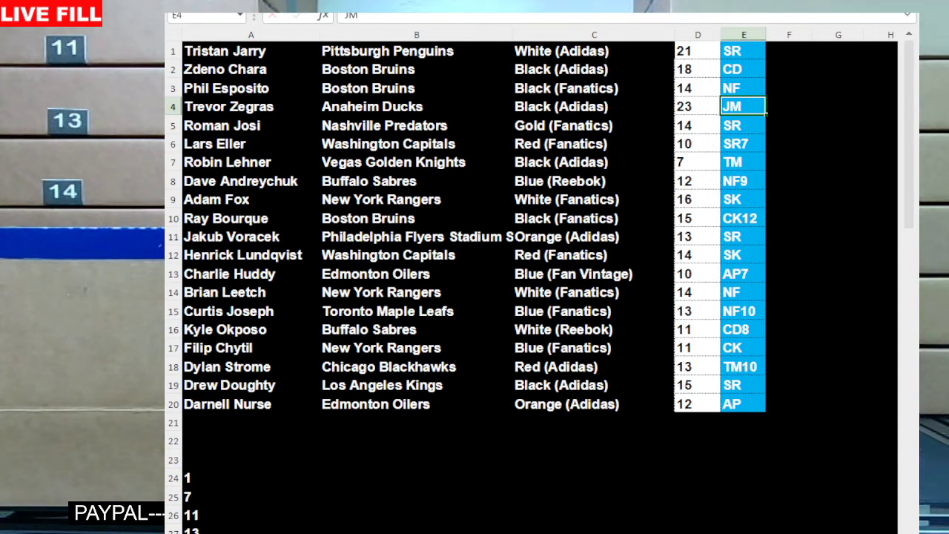
# Copy the list of numbers in A24:A43 below the jersey table.
pyautogui.click(754, 465)
pyautogui.scroll(-4, 527, 298)
pyautogui.scroll(-1, 527, 297)
pyautogui.scroll(5, 529, 297)
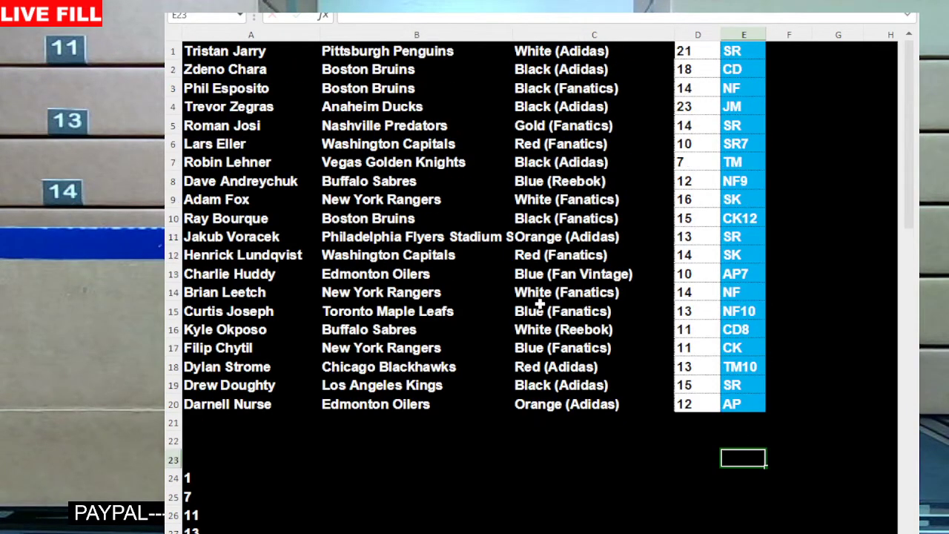
pyautogui.scroll(-7, 394, 275)
pyautogui.moveTo(216, 89); pyautogui.dragTo(226, 434)
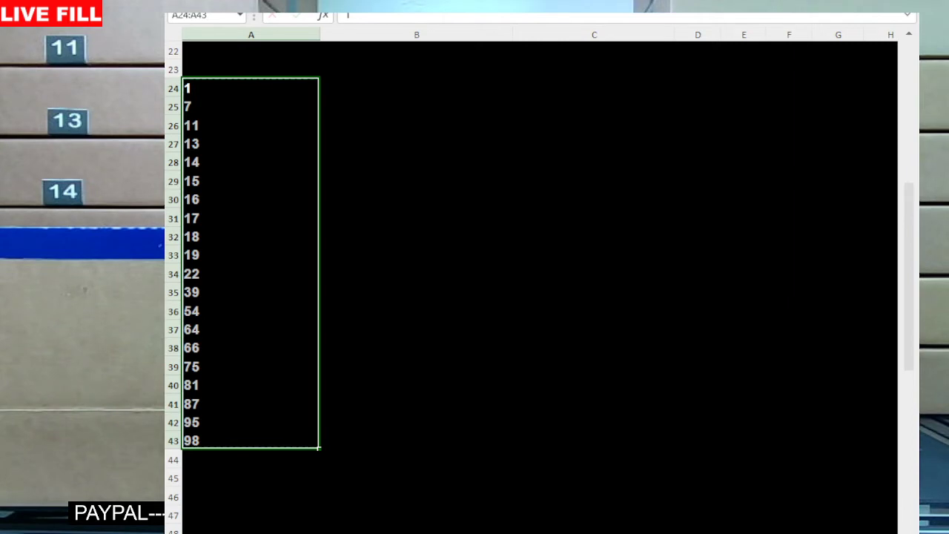
pyautogui.scroll(7, 526, 282)
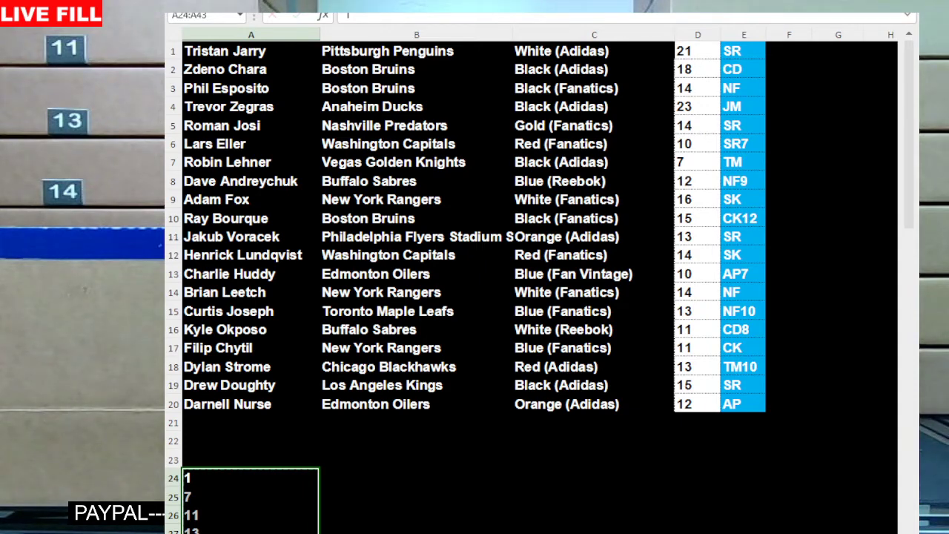
# Switch to the RANDOM.ORG giveaway page in the browser and start a new giveaway with the copied numbers as its entries.
pyautogui.hotkey('alt', 'Tab')
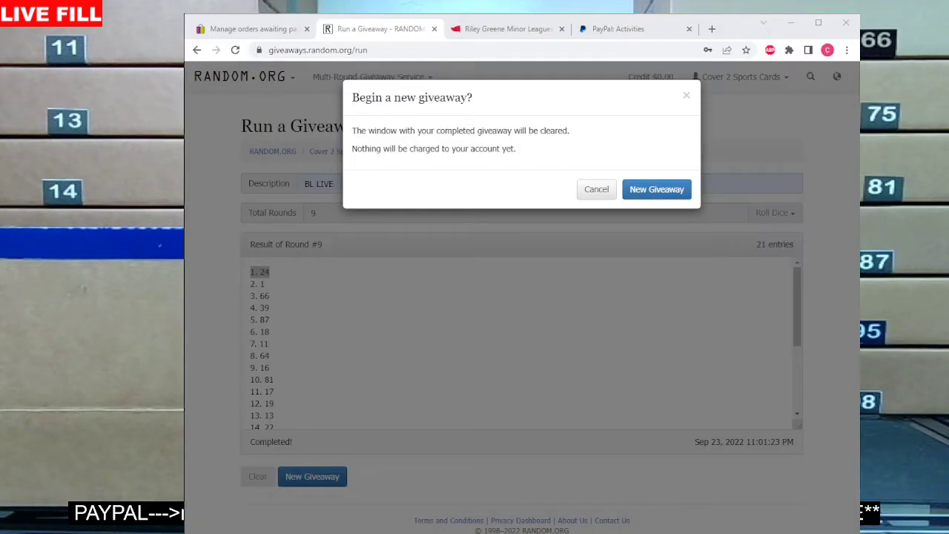
pyautogui.click(645, 194)
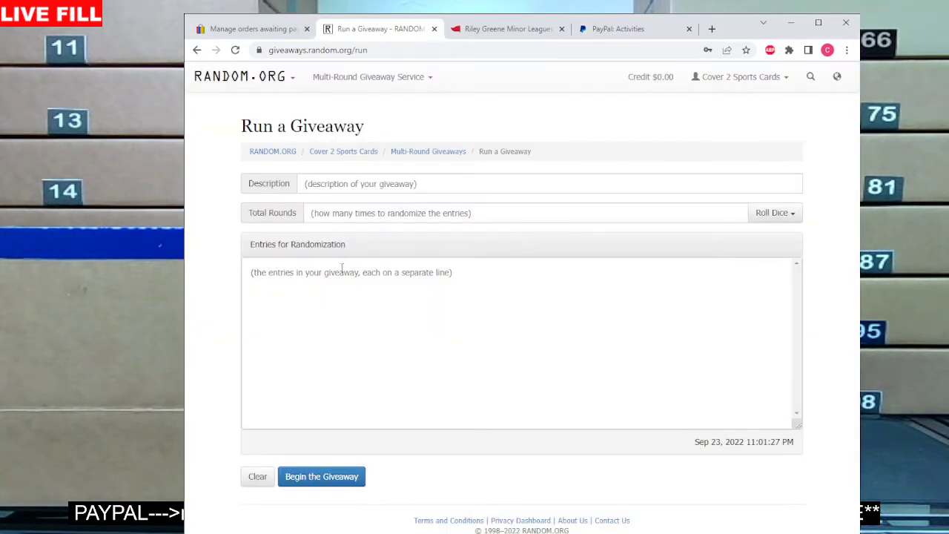
pyautogui.click(349, 274)
pyautogui.hotkey('ctrl', 'v')
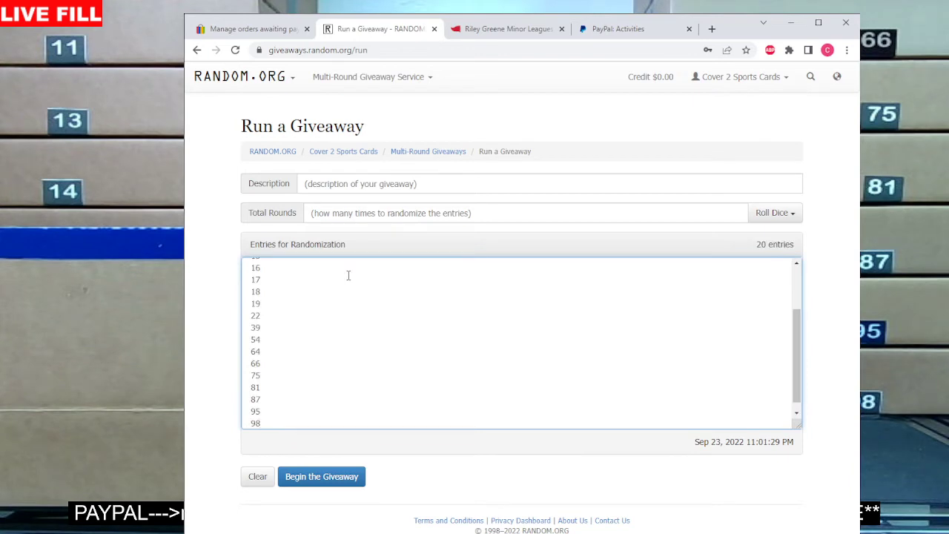
# Check the first and last pasted entries, and enter BL LIVE #2 as the giveaway description.
pyautogui.scroll(3, 303, 364)
pyautogui.moveTo(269, 276); pyautogui.dragTo(231, 275)
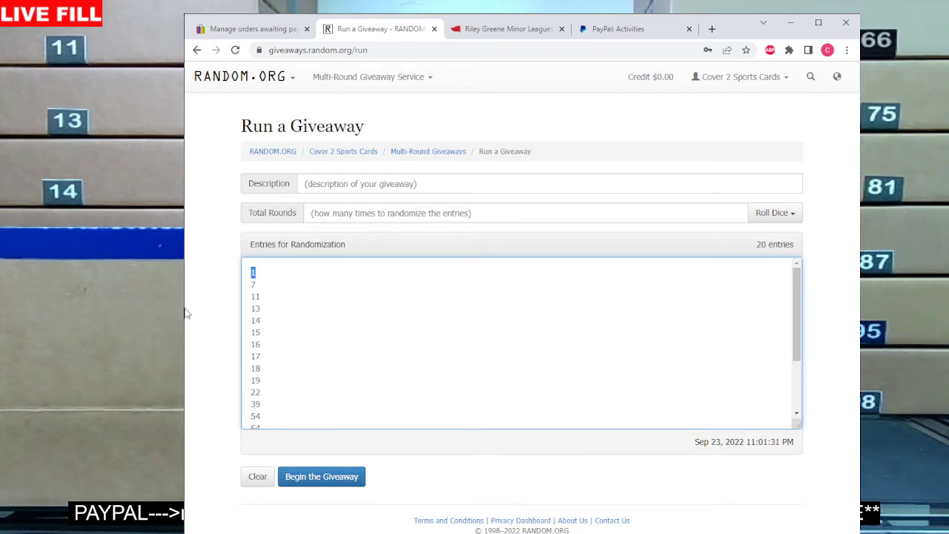
pyautogui.scroll(-3, 297, 334)
pyautogui.moveTo(262, 413); pyautogui.dragTo(219, 419)
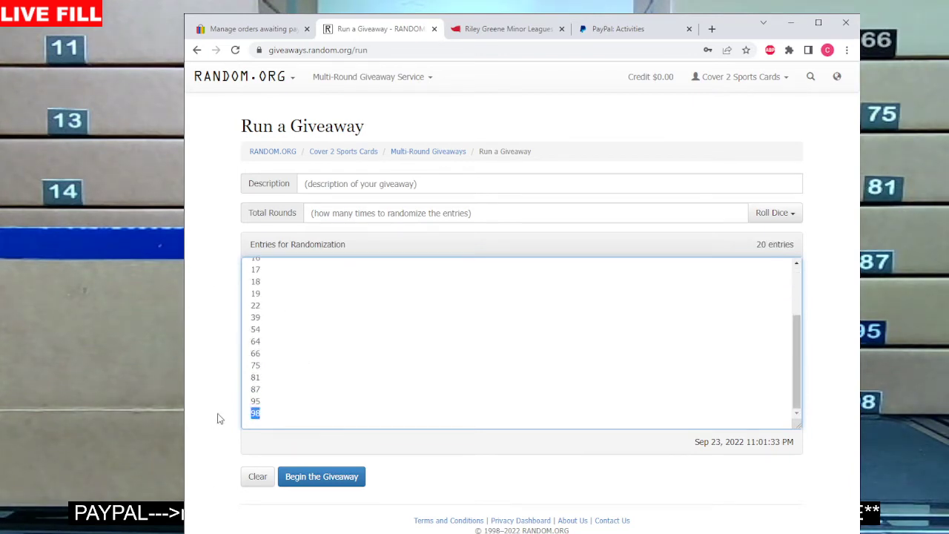
pyautogui.scroll(3, 333, 347)
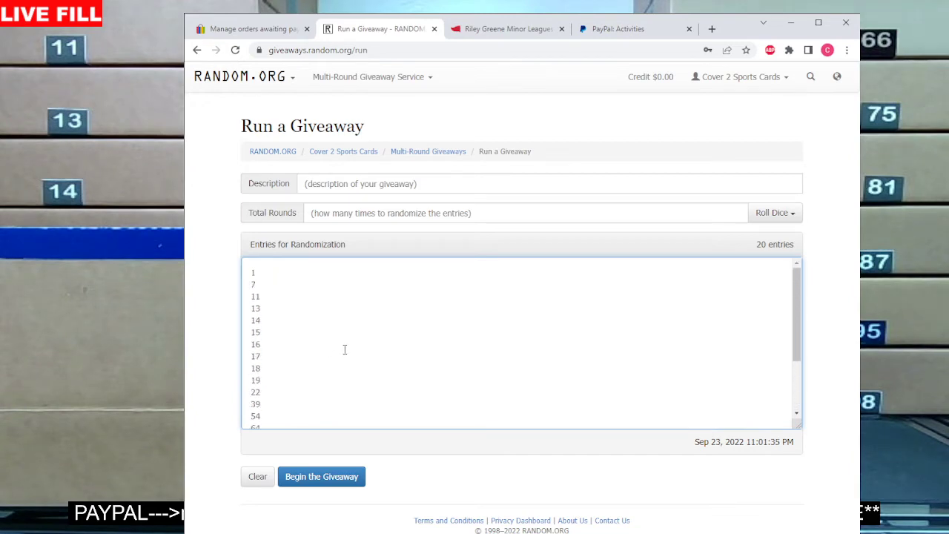
pyautogui.click(326, 183)
pyautogui.write('BL LIVE #2')
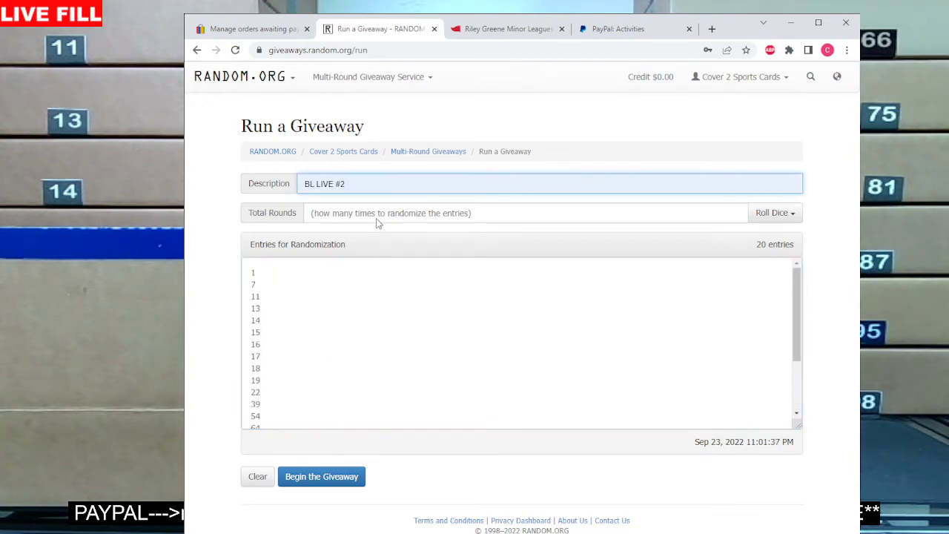
# Roll two dice to set the total rounds for BL LIVE #2, and begin the giveaway.
pyautogui.click(771, 213)
pyautogui.click(739, 237)
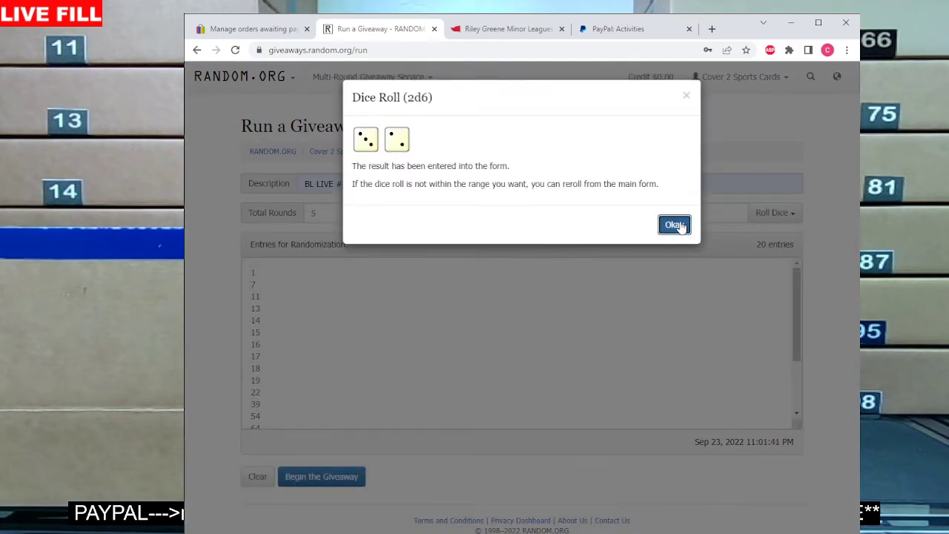
pyautogui.click(673, 225)
pyautogui.click(326, 478)
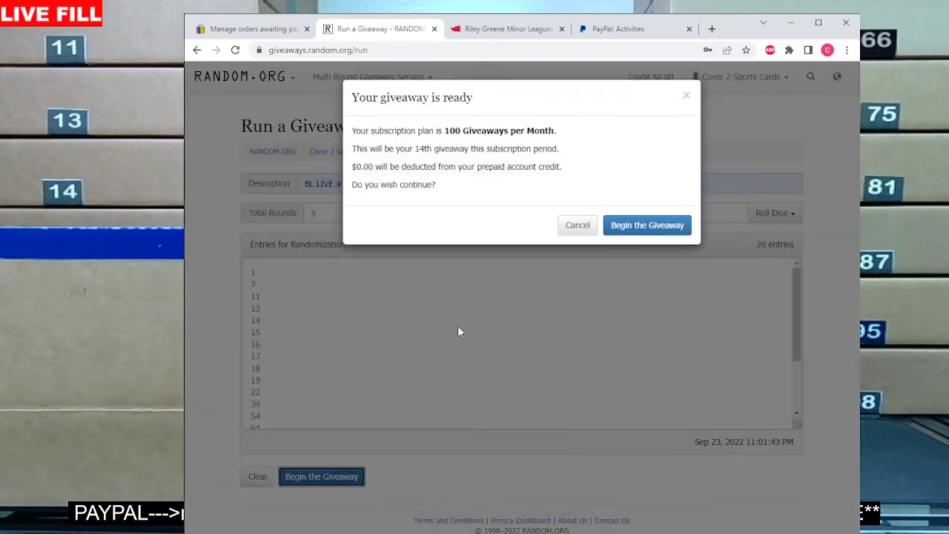
pyautogui.click(643, 226)
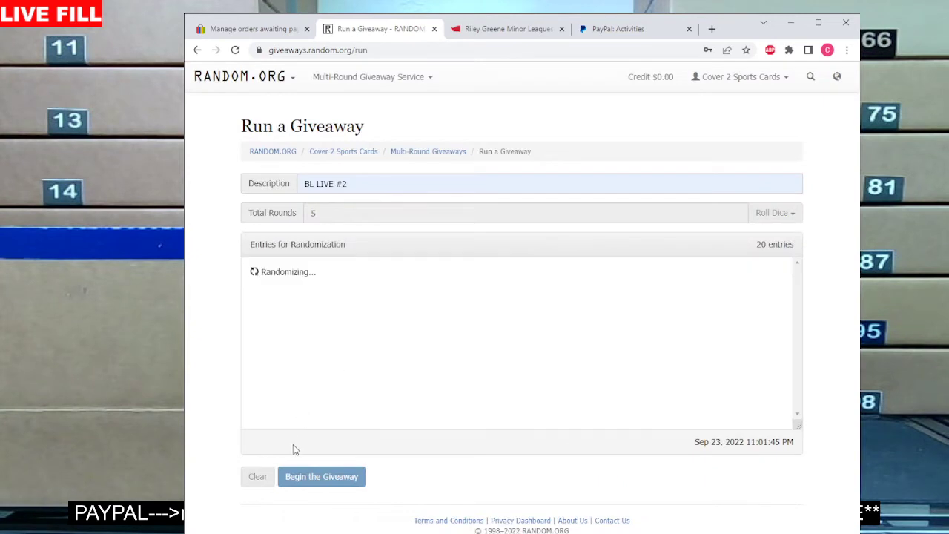
# Run the remaining randomization rounds of the giveaway through round 5.
pyautogui.click(327, 482)
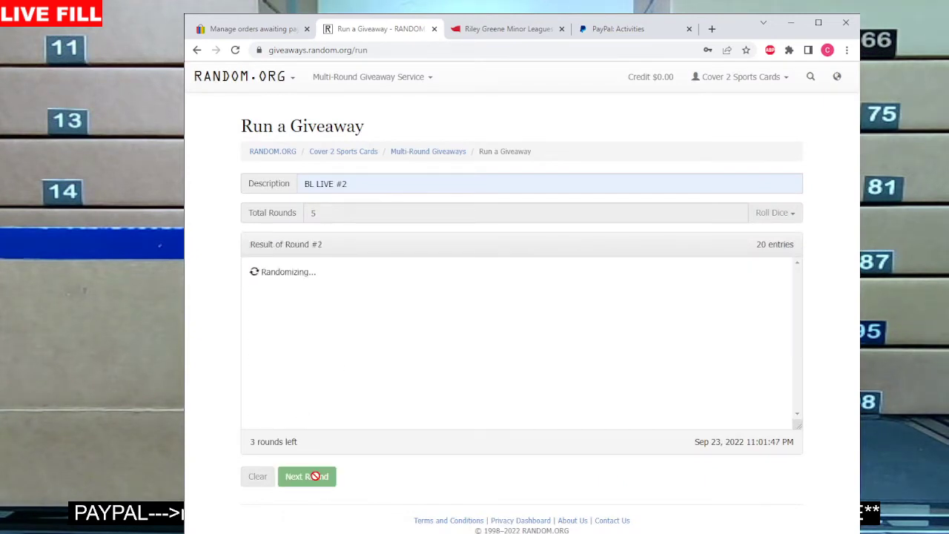
pyautogui.click(316, 474)
pyautogui.click(319, 476)
pyautogui.click(322, 477)
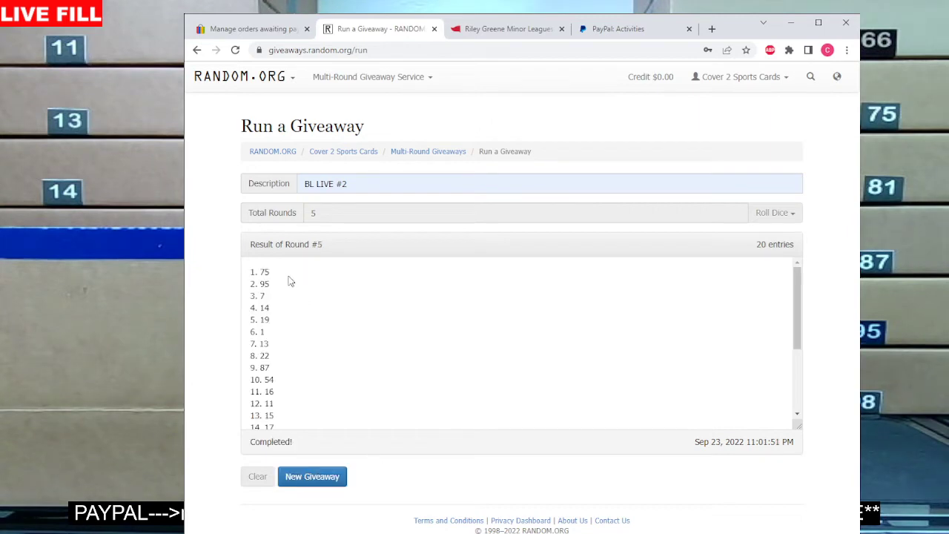
# Review the first entry and the heading of the Round #5 result, and minimize the browser window.
pyautogui.moveTo(278, 276); pyautogui.dragTo(202, 272)
pyautogui.tripleClick(327, 250)
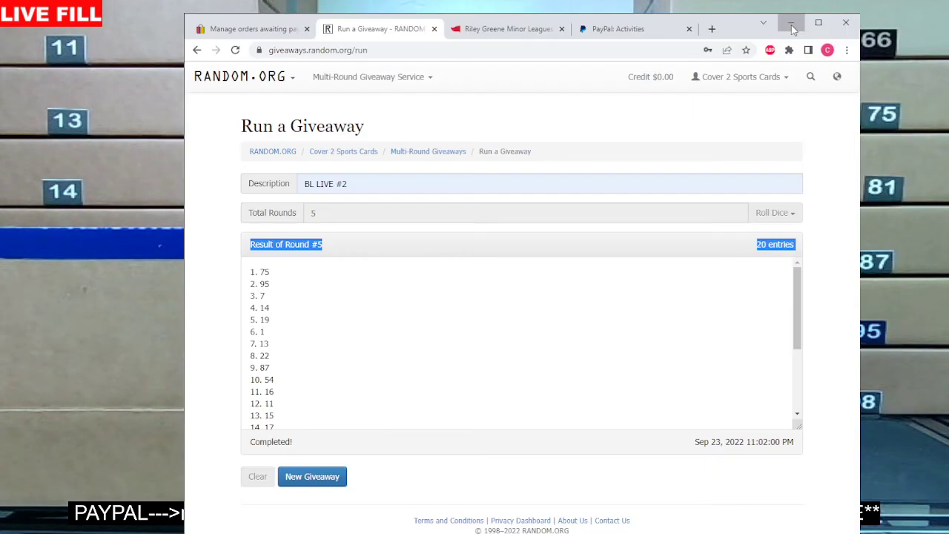
pyautogui.click(792, 29)
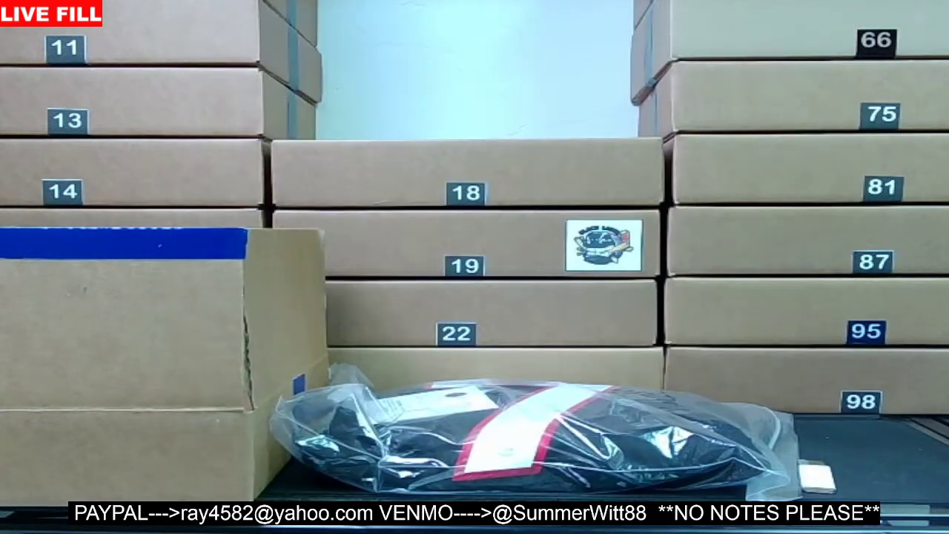